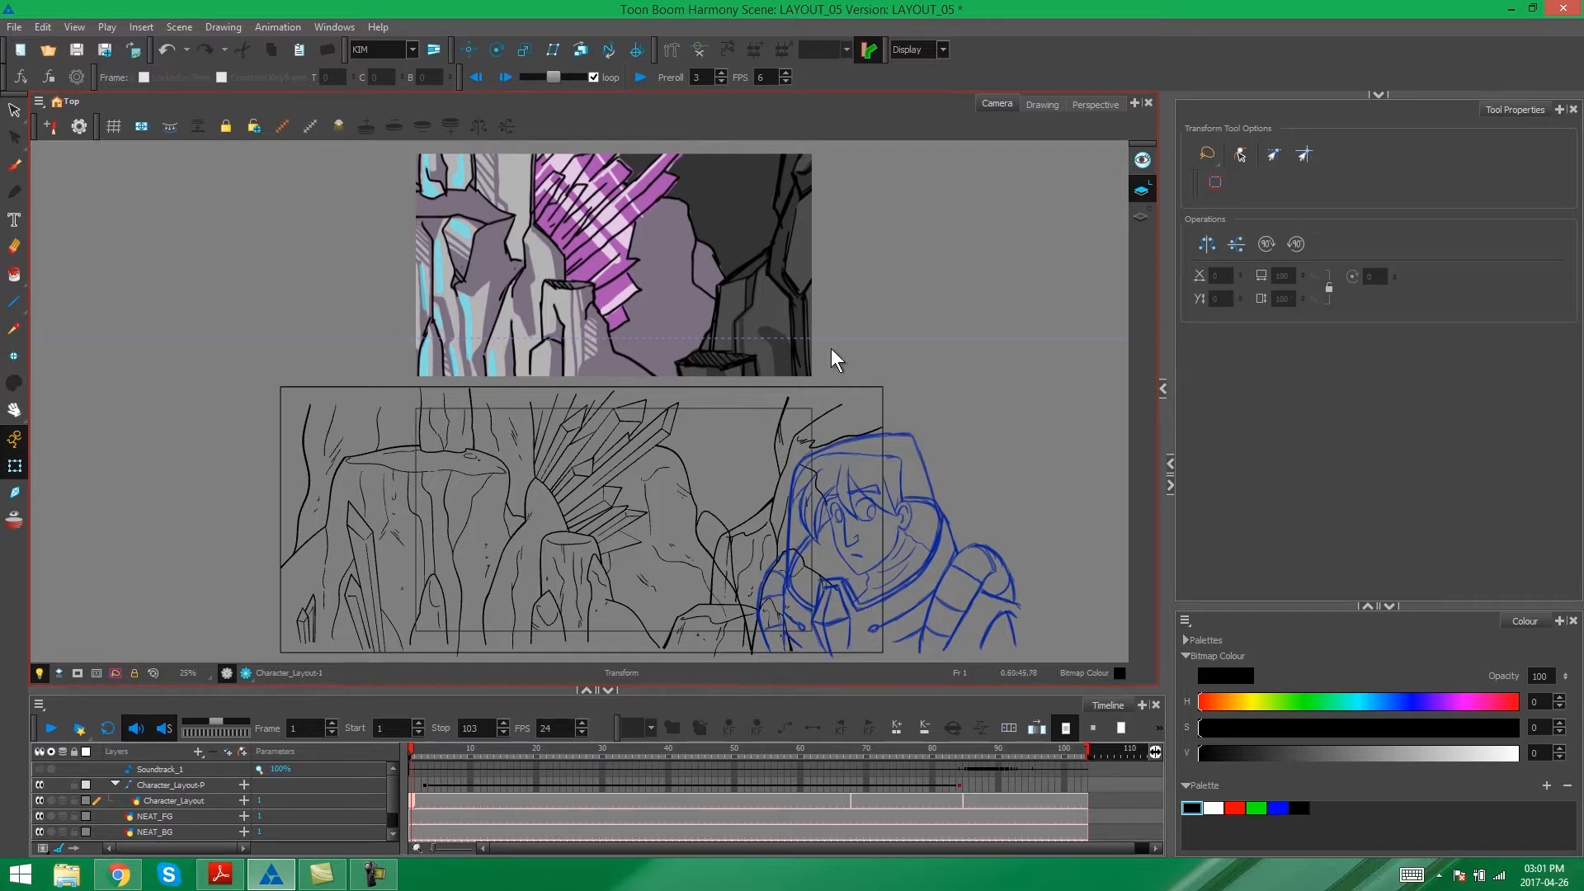
- Collapse the Character_Layout-P layer and add a camera layer to the scene
click(115, 784)
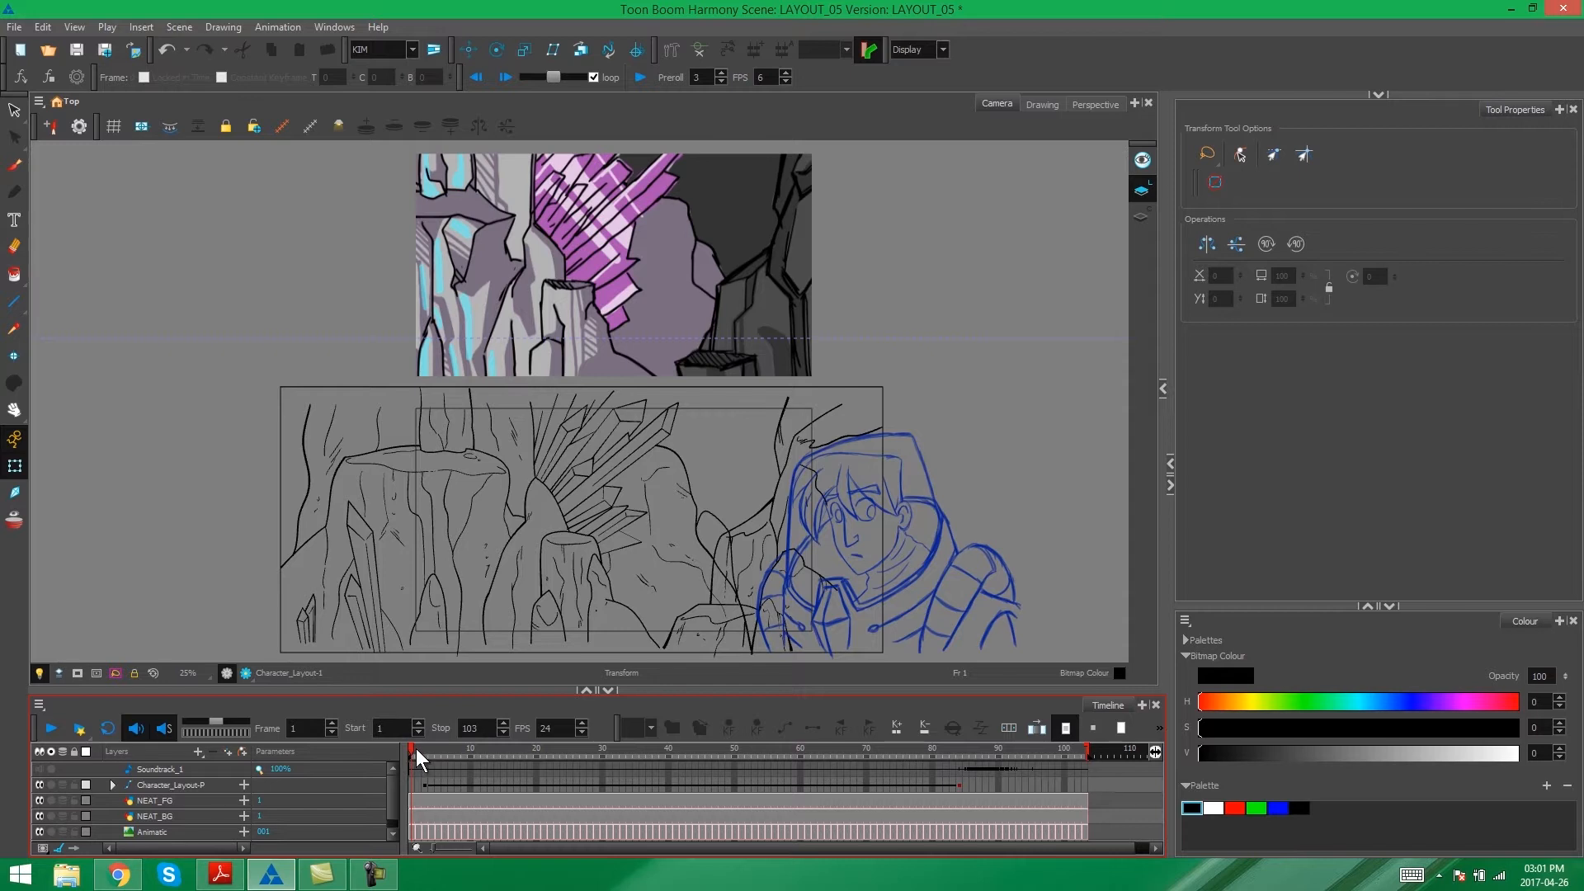
mouse_move(413, 748)
mouse_down()
mouse_move(1083, 767)
mouse_move(408, 754)
mouse_up()
click(198, 751)
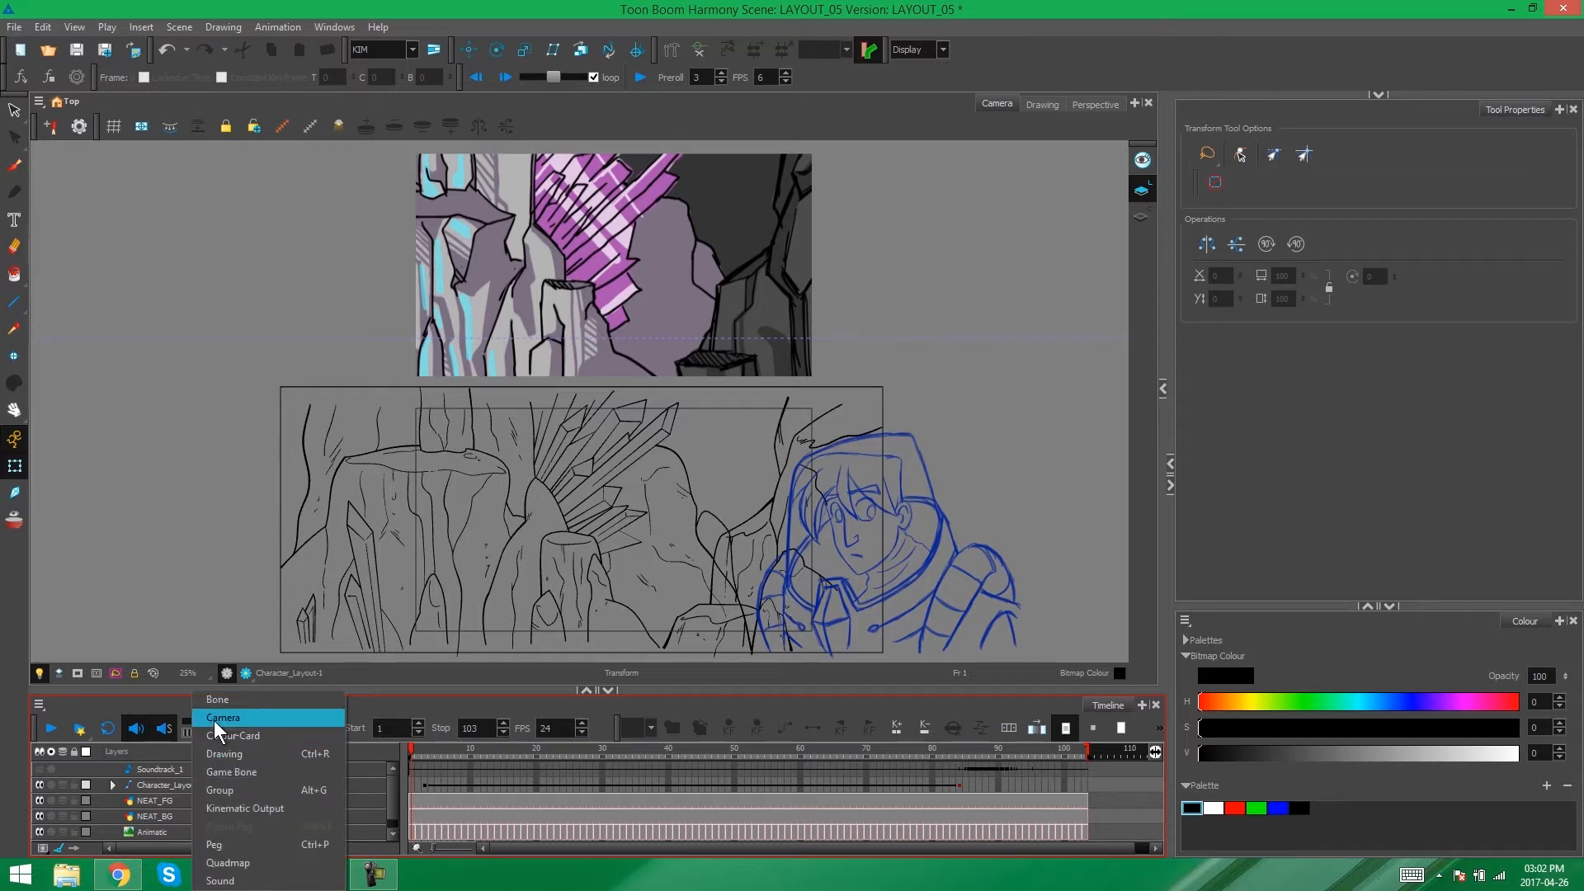
click(217, 716)
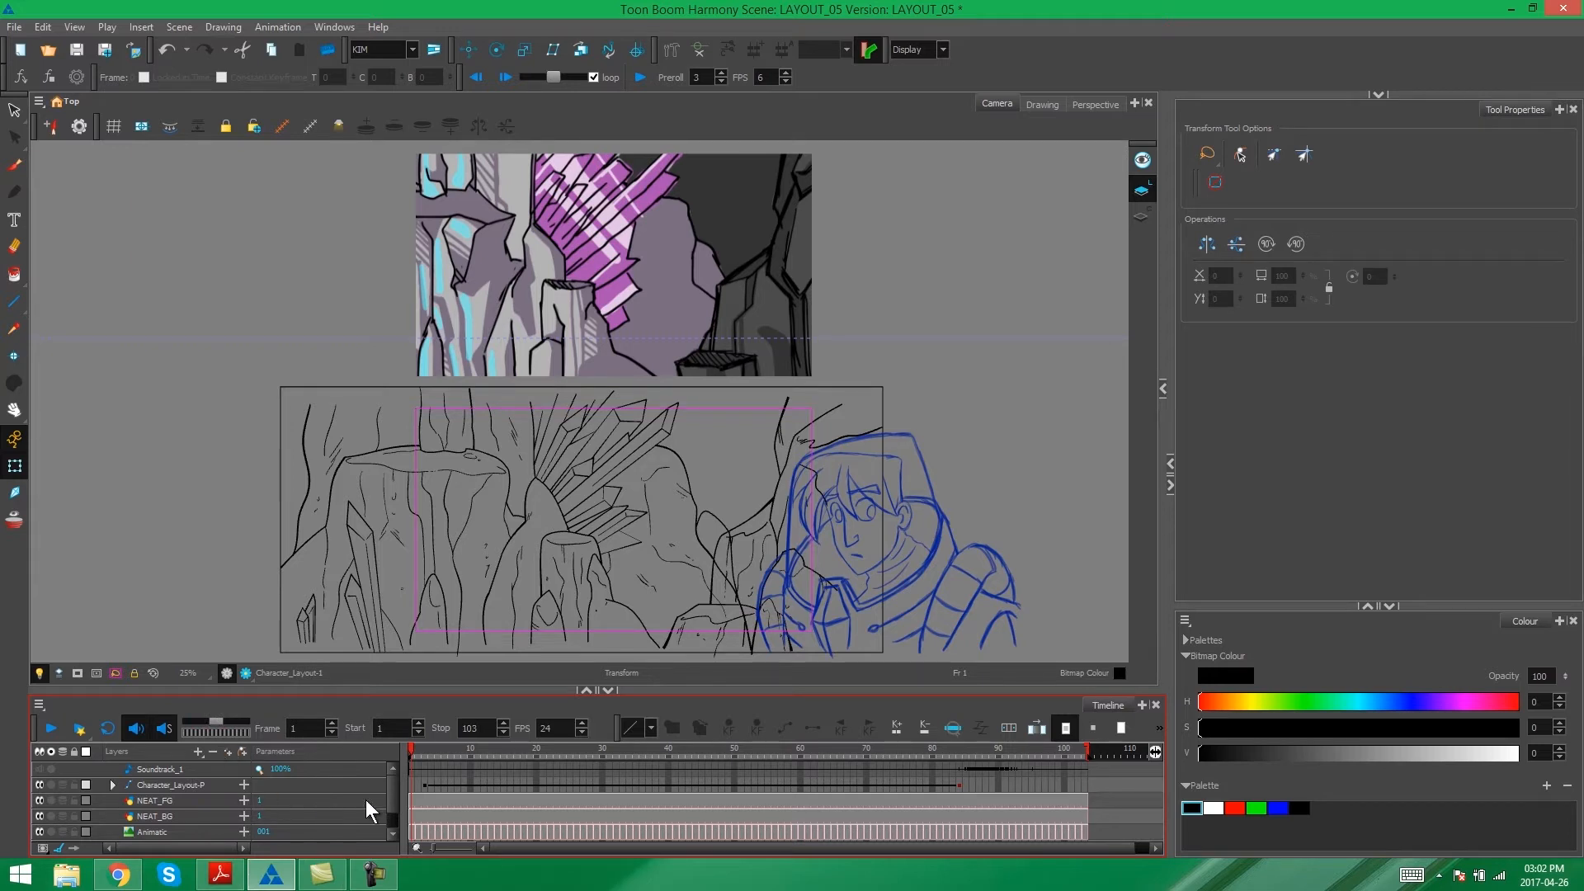
scroll(391, 796, down, 1)
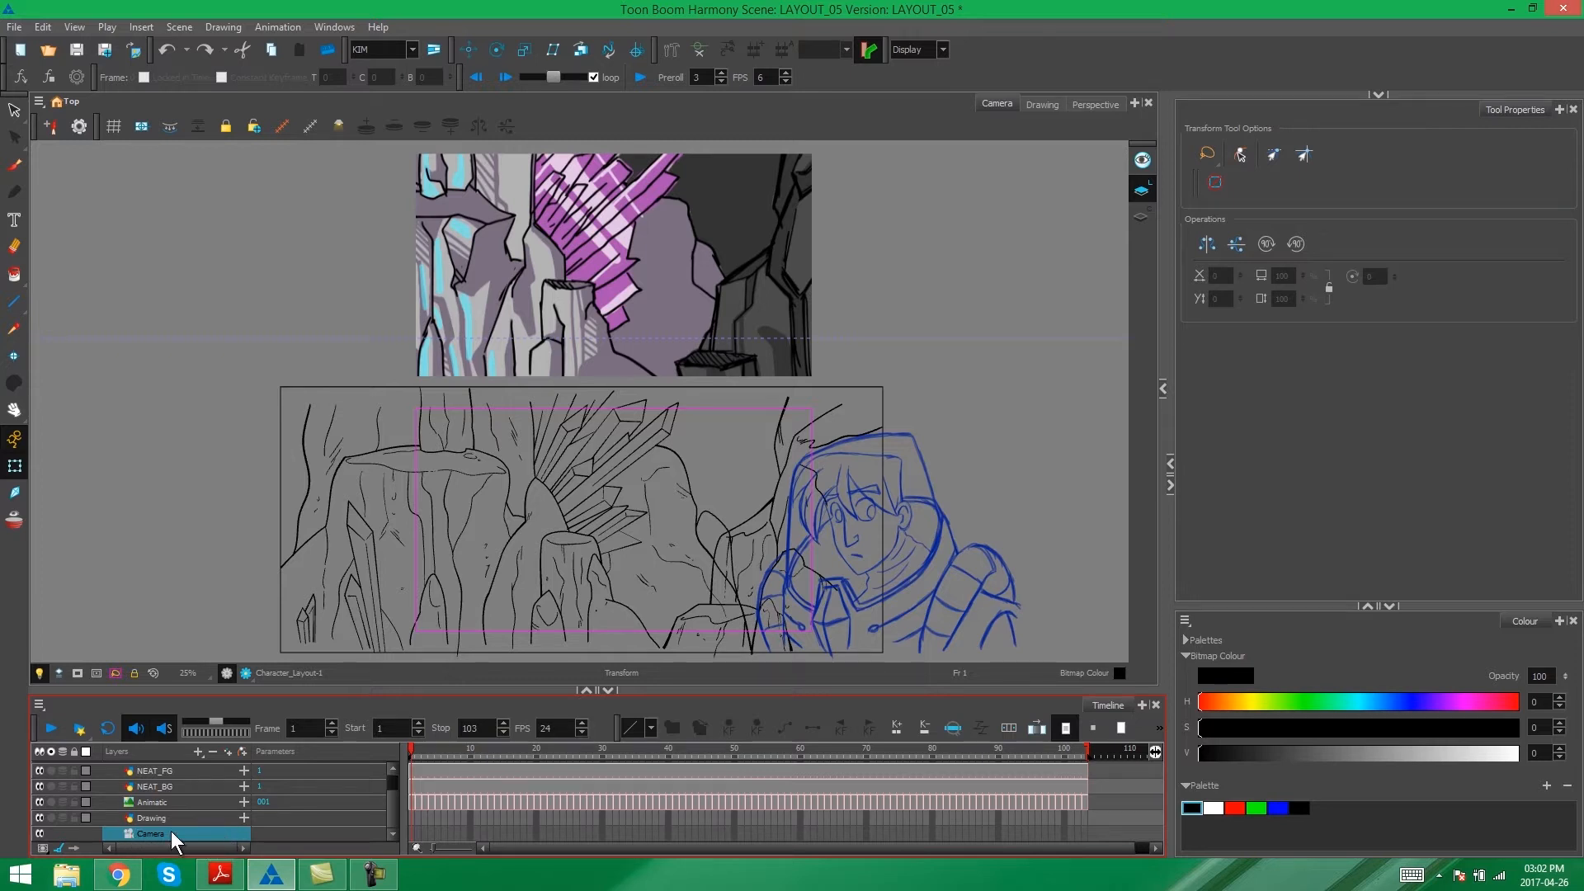
- Add a parent peg to the new camera layer and select that peg
click(241, 751)
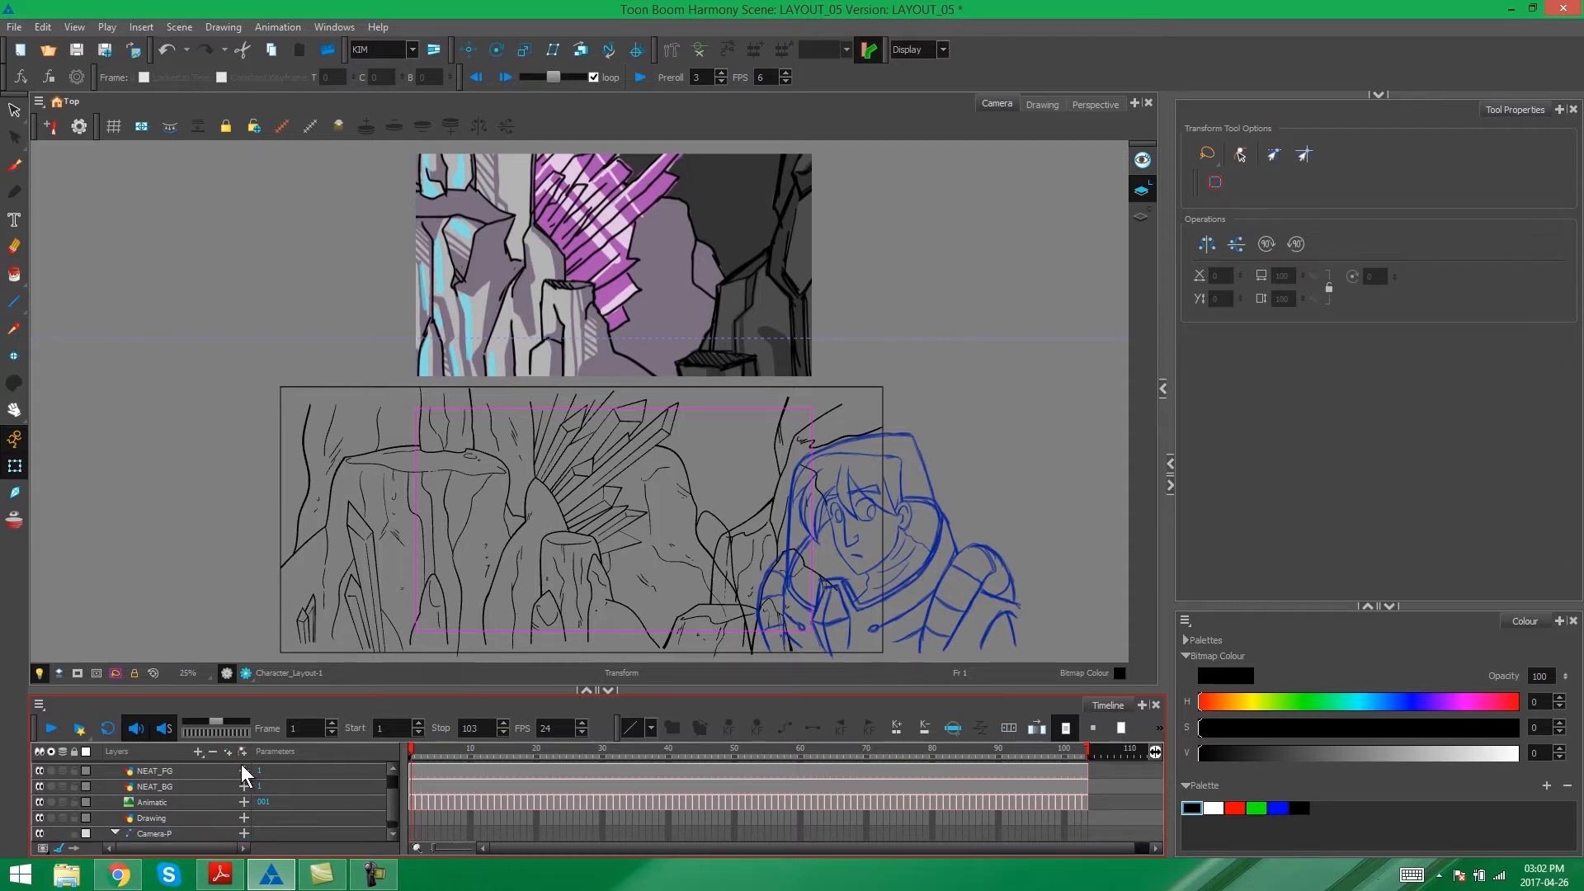
drag(393, 813, 391, 824)
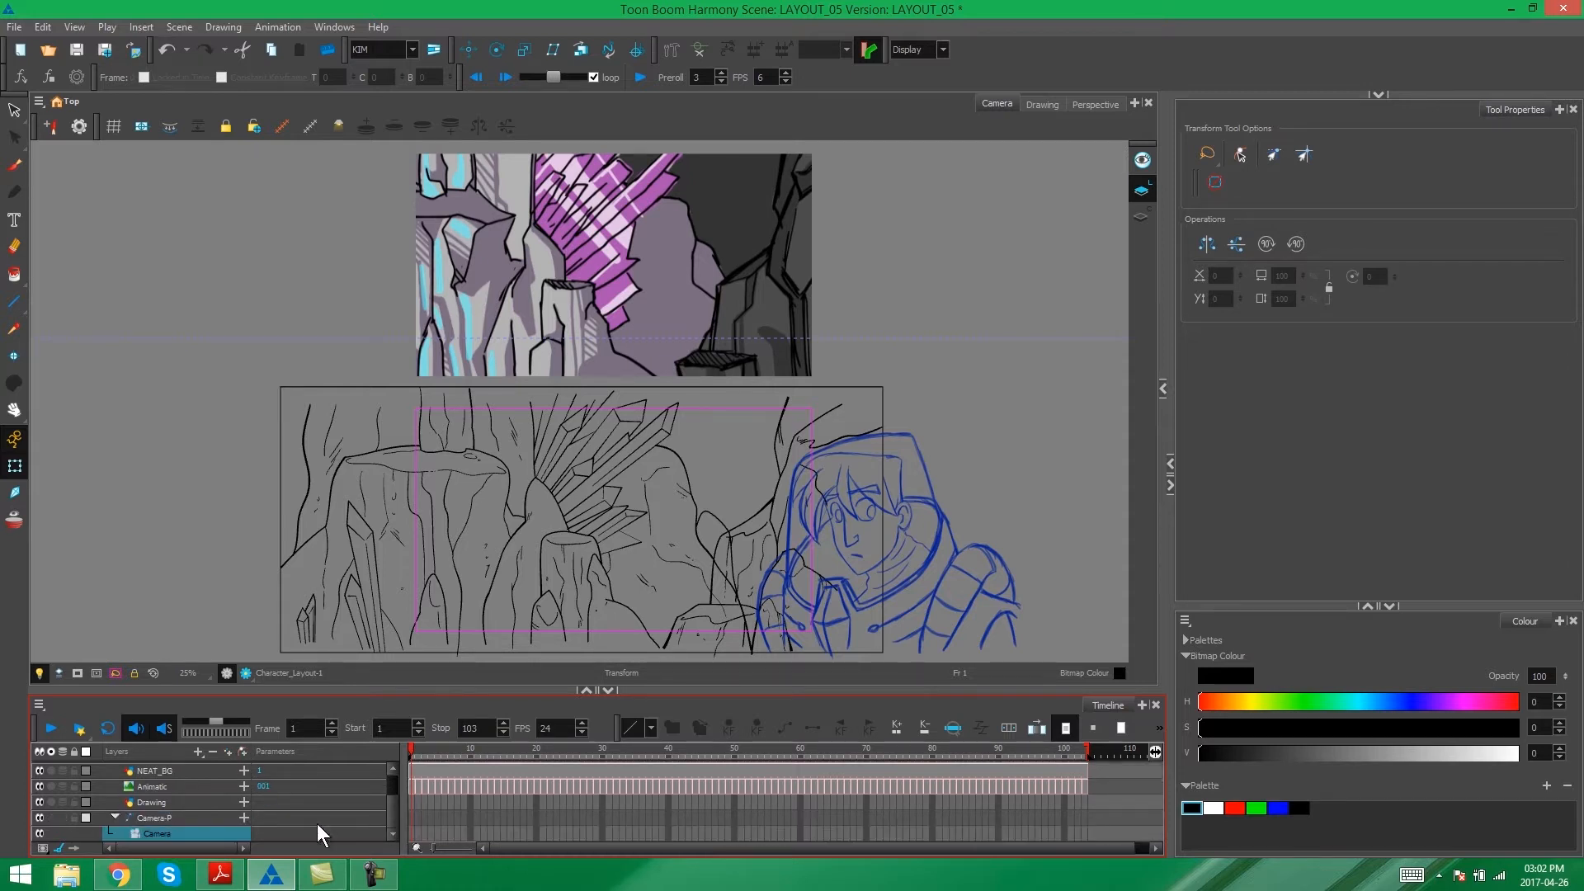
click(205, 817)
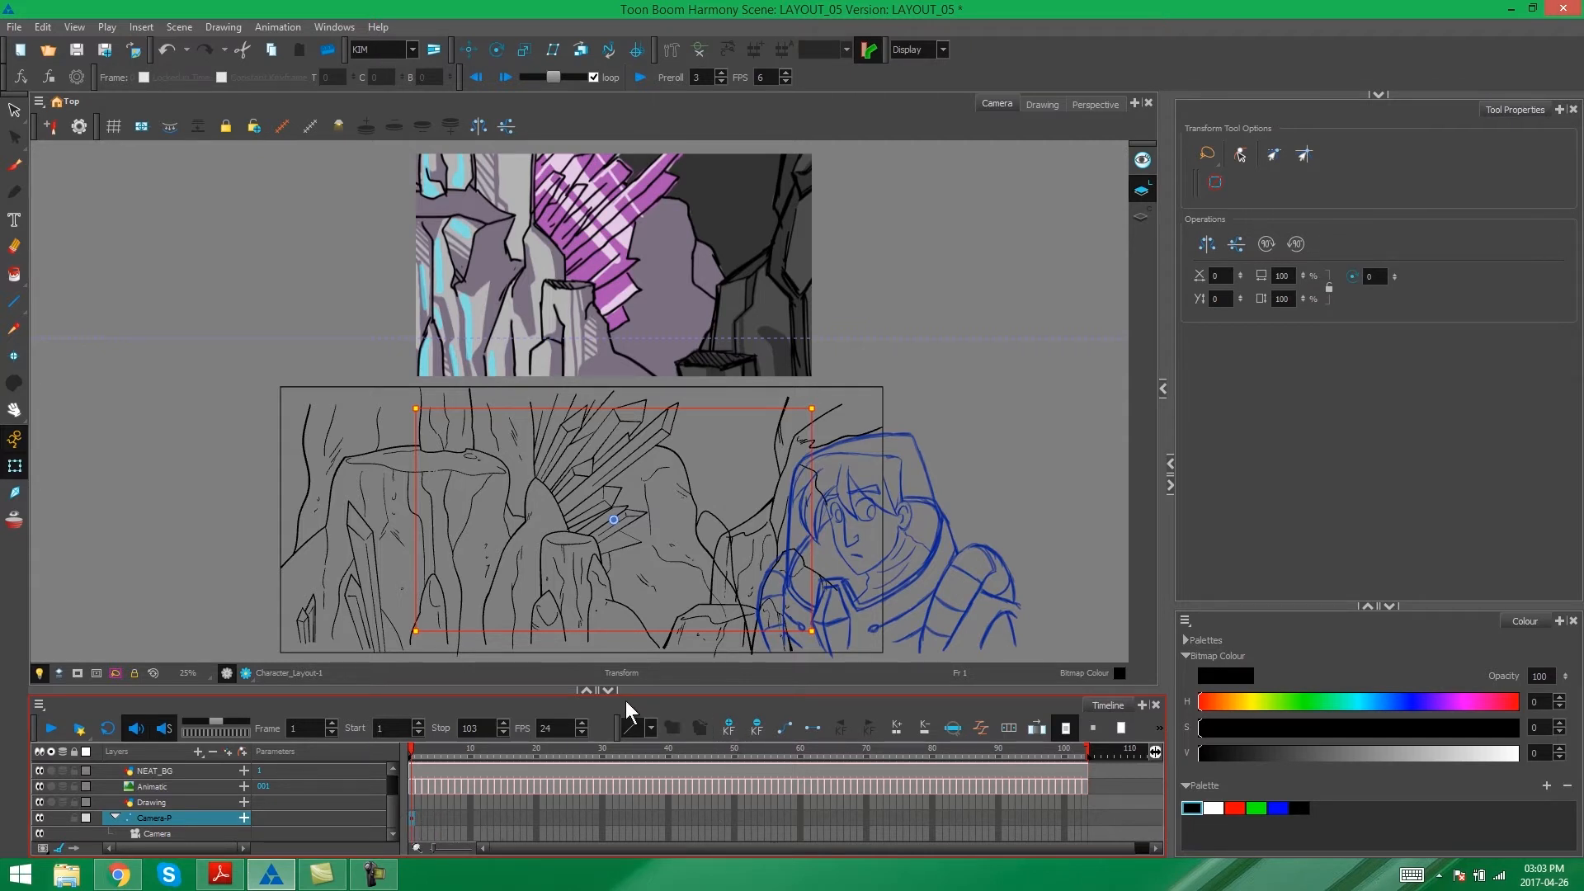
- Add keyframes to the camera peg at frame 1 and frame 58
click(411, 817)
mouse_move(411, 749)
mouse_down()
mouse_move(827, 770)
mouse_move(706, 784)
mouse_move(813, 780)
mouse_move(789, 785)
mouse_up()
click(786, 817)
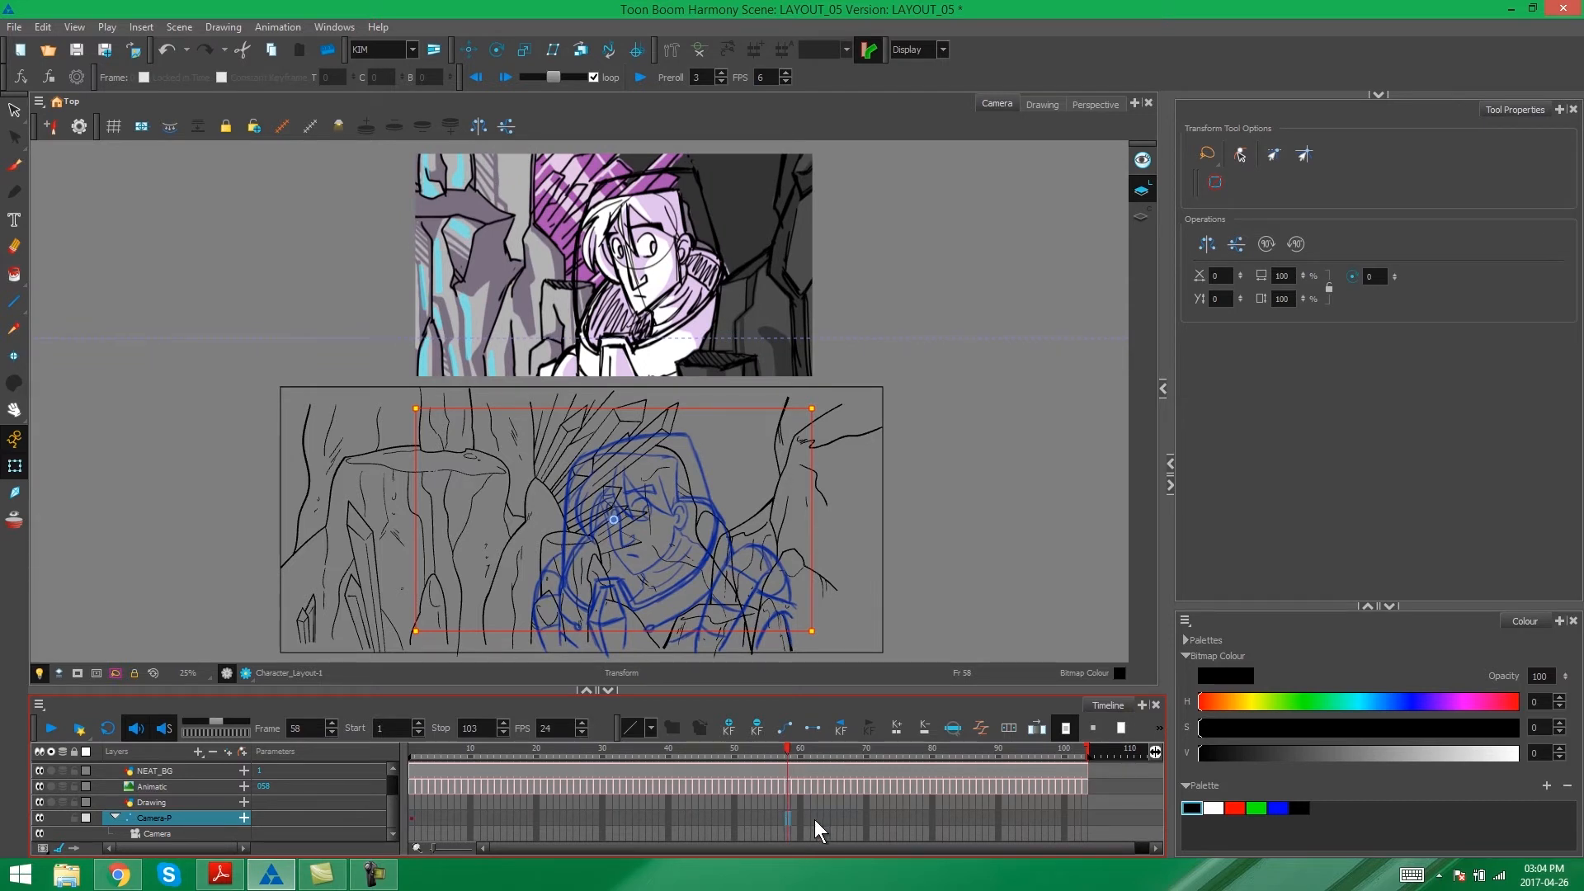
click(727, 727)
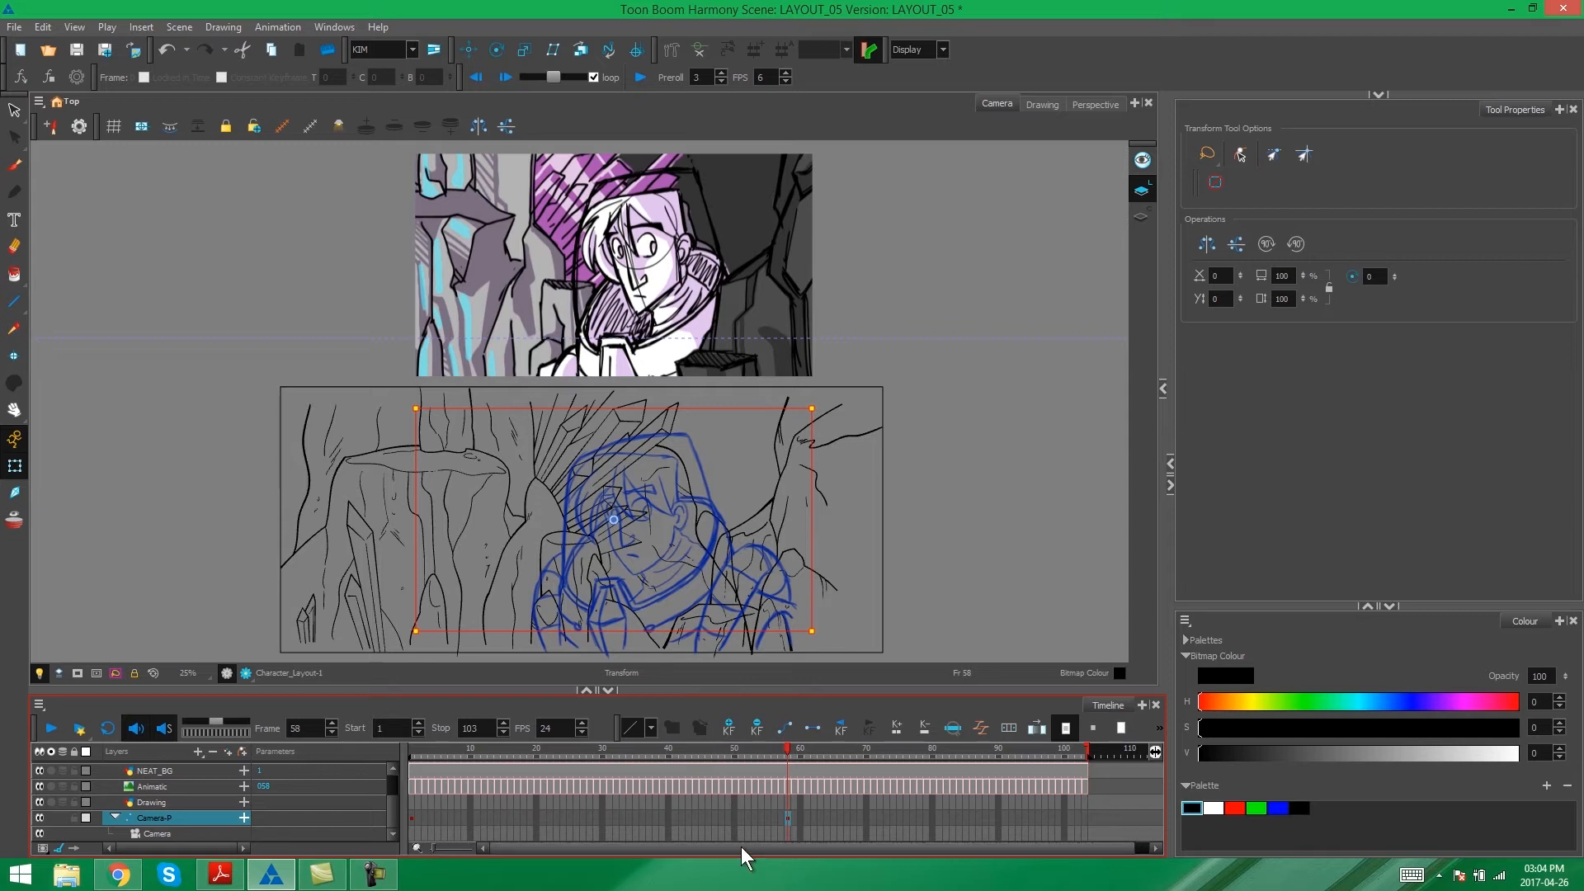
- Add another keyframe to the camera peg at frame 84, where the camera move ends
scroll(740, 846, right, 1)
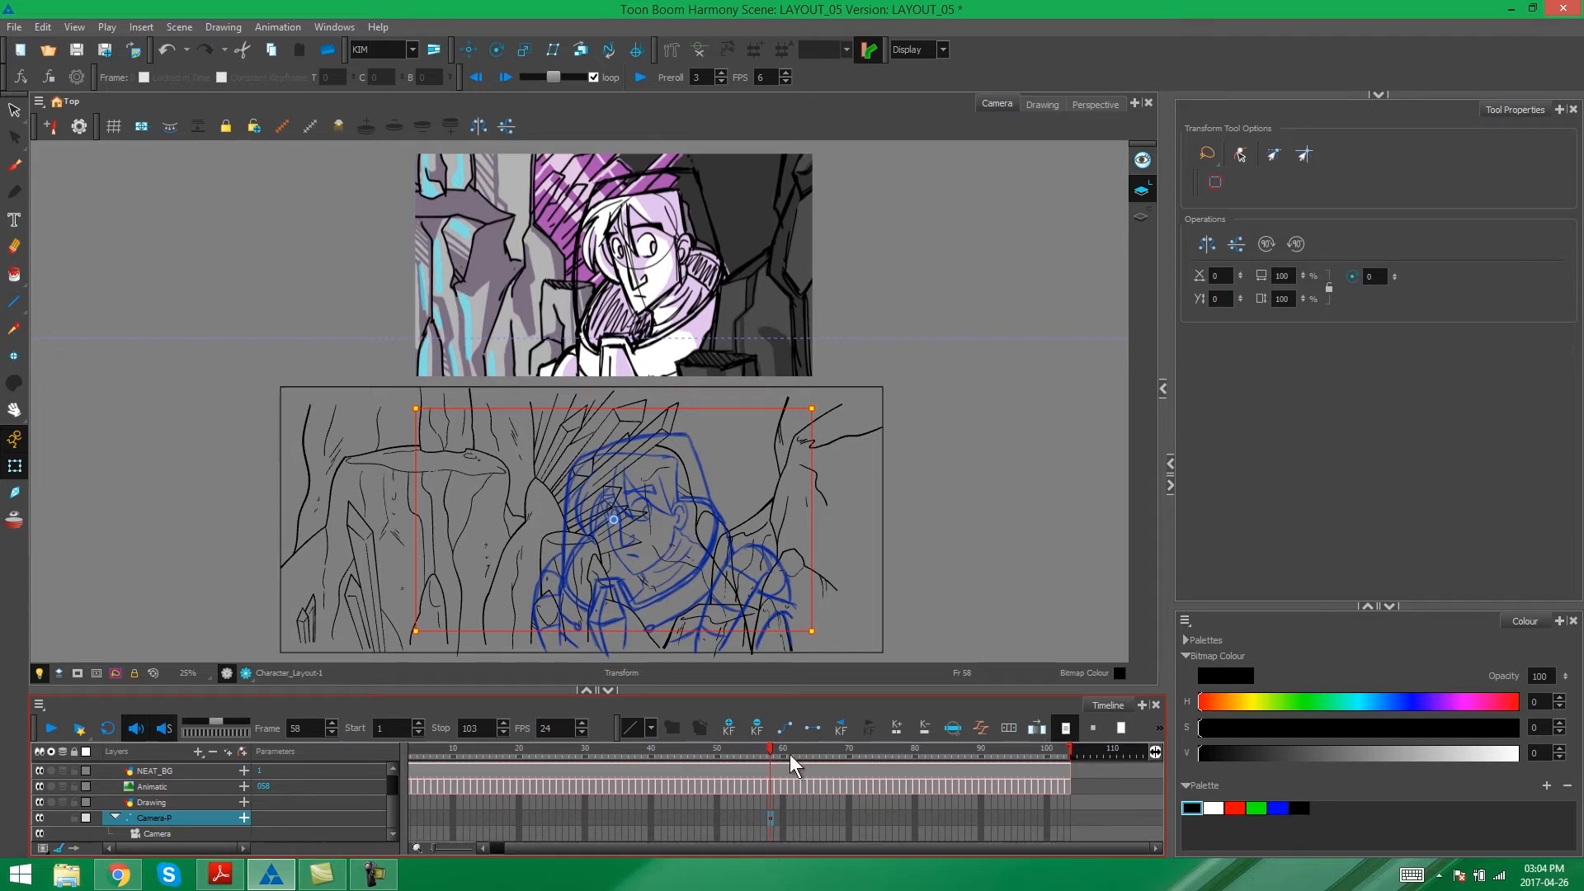
drag(769, 745, 939, 775)
click(941, 819)
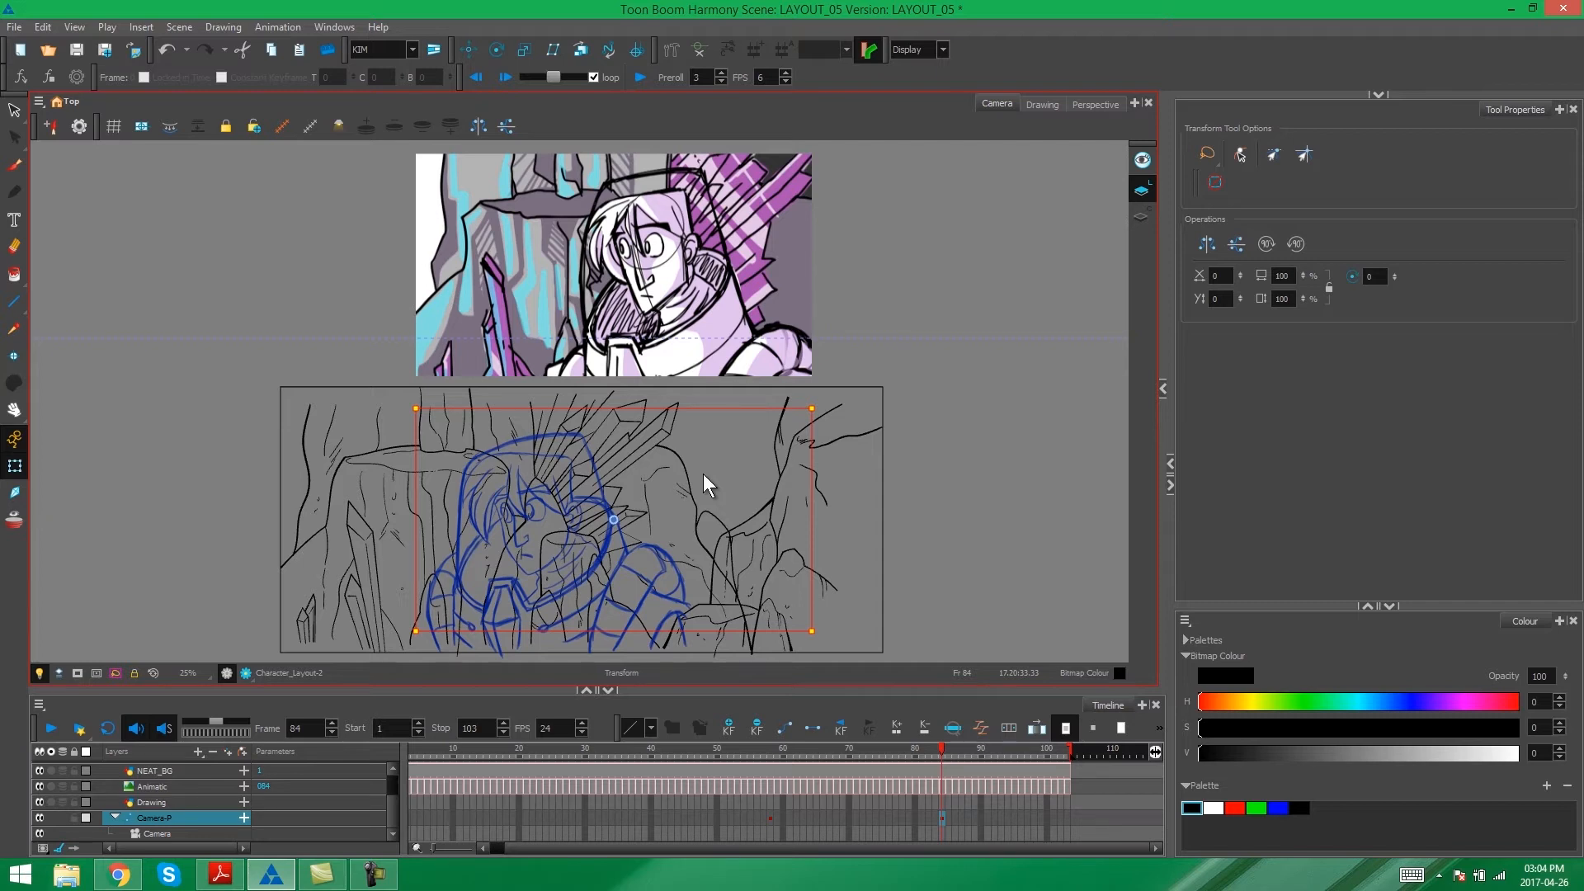
- At frame 84, nudge the camera peg left until the camera frame meets the left edge of the background layout, then deselect it
key(Left)
key(Left)
key(Left)
key(Left)
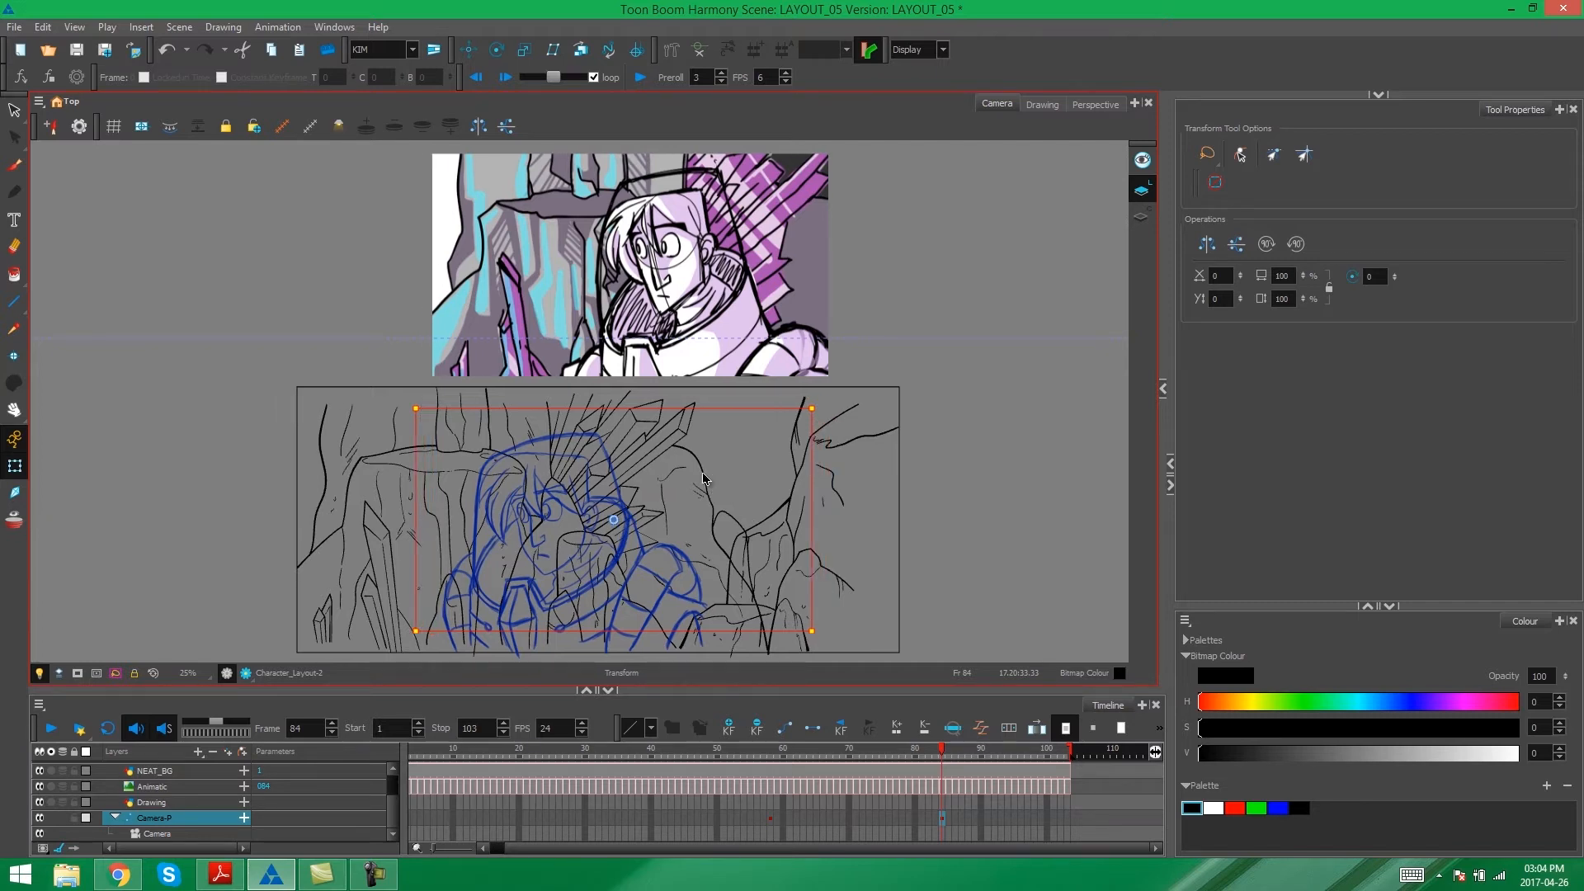
key(Left)
key(Left)
key(Left)
key(Left)
key(Left)
key(Left)
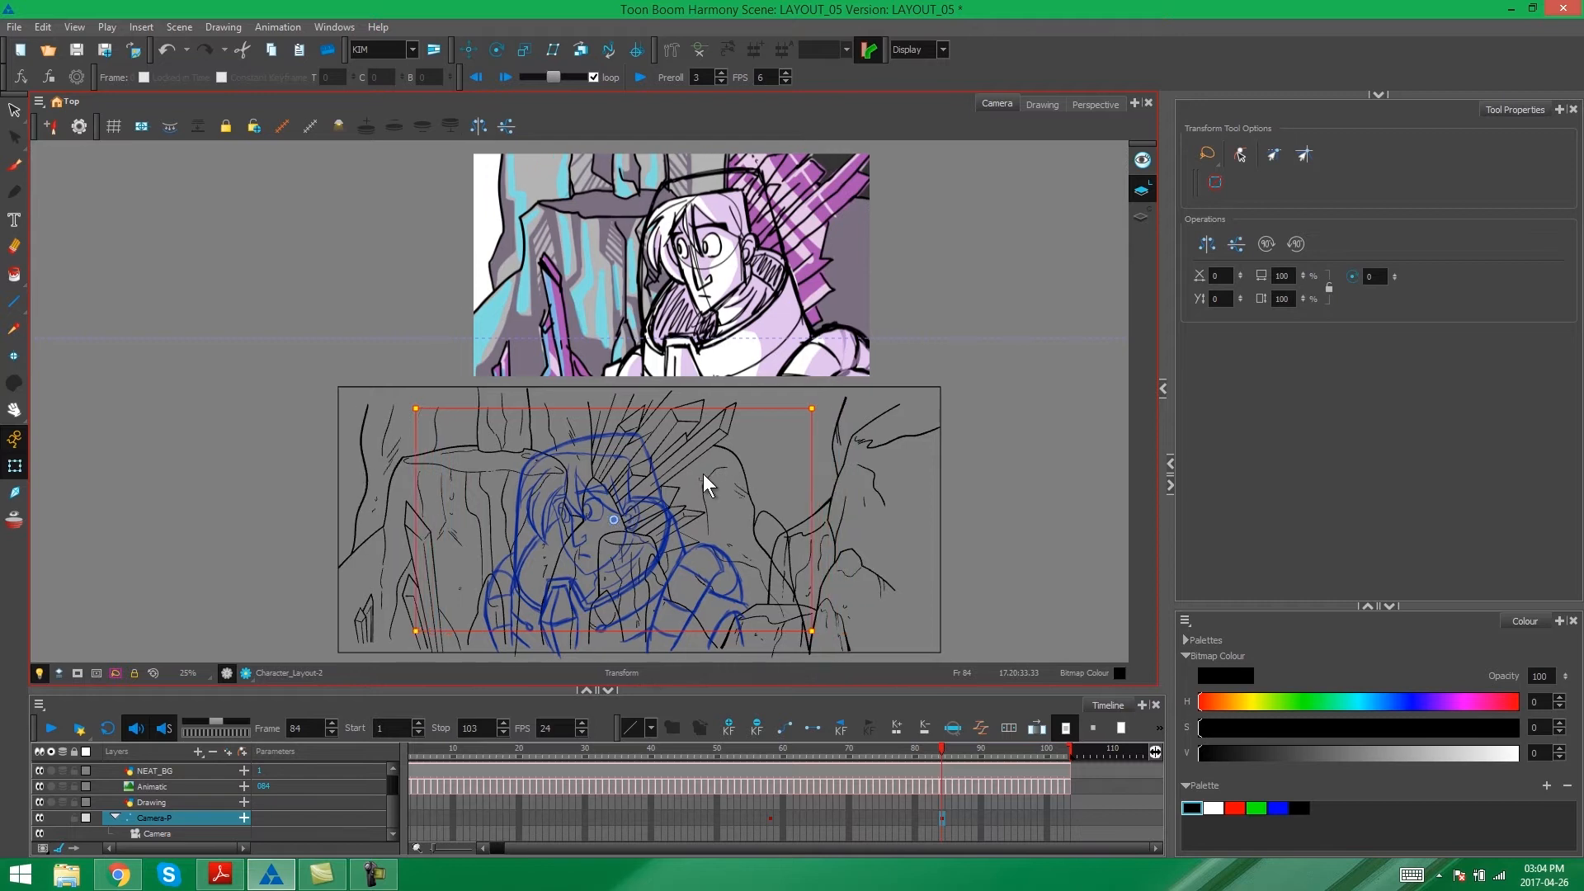
key(Left)
key(Left)
key(Left)
key(Left)
key(Left)
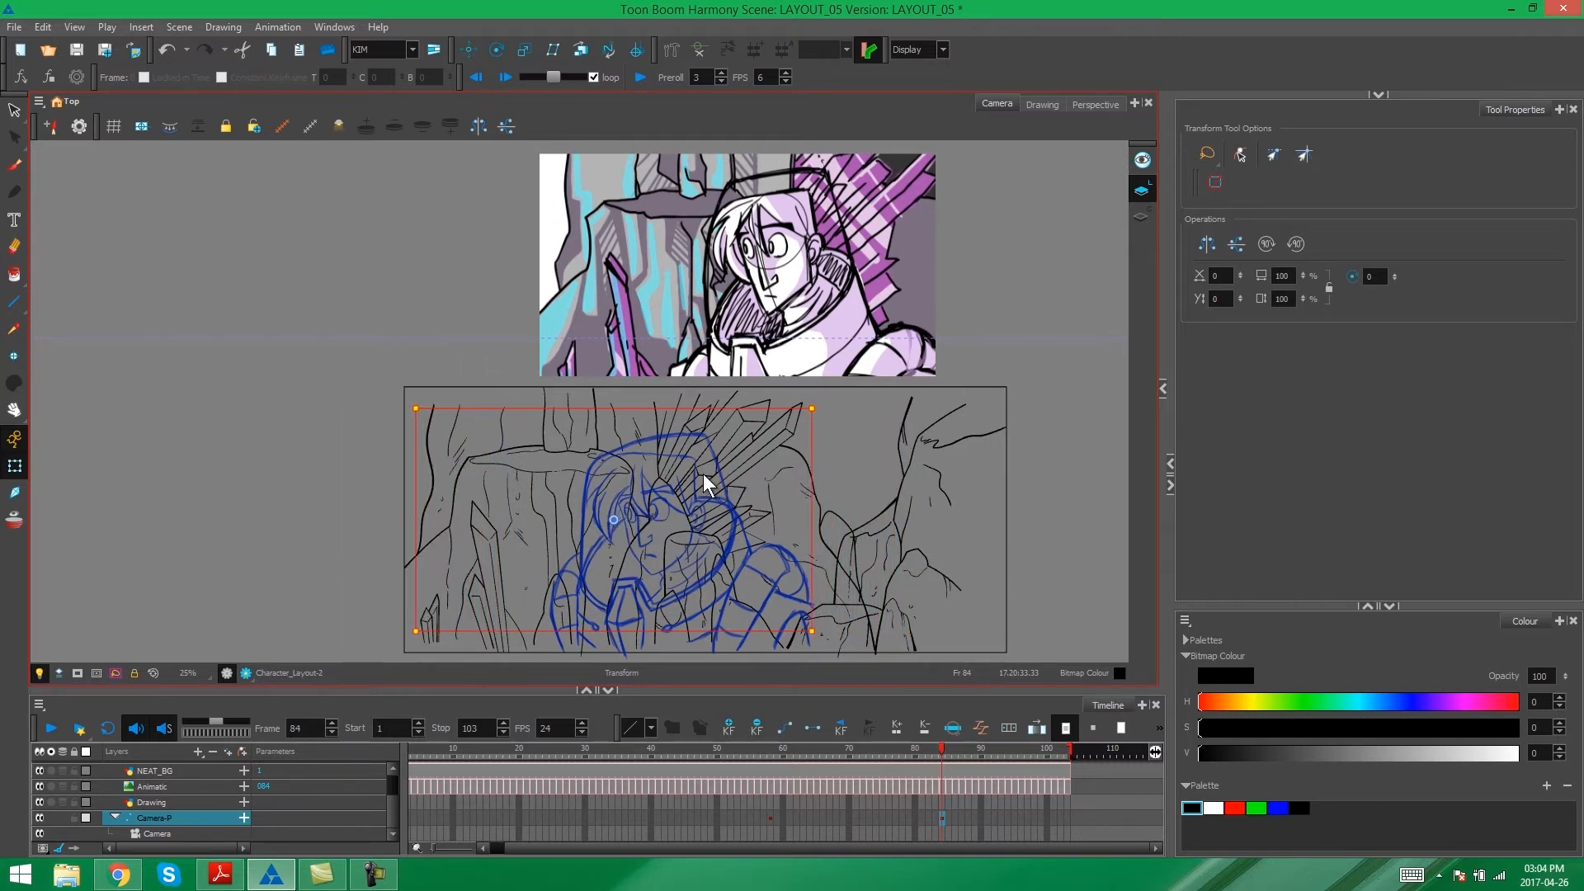
key(Left)
key(Left)
key(Left)
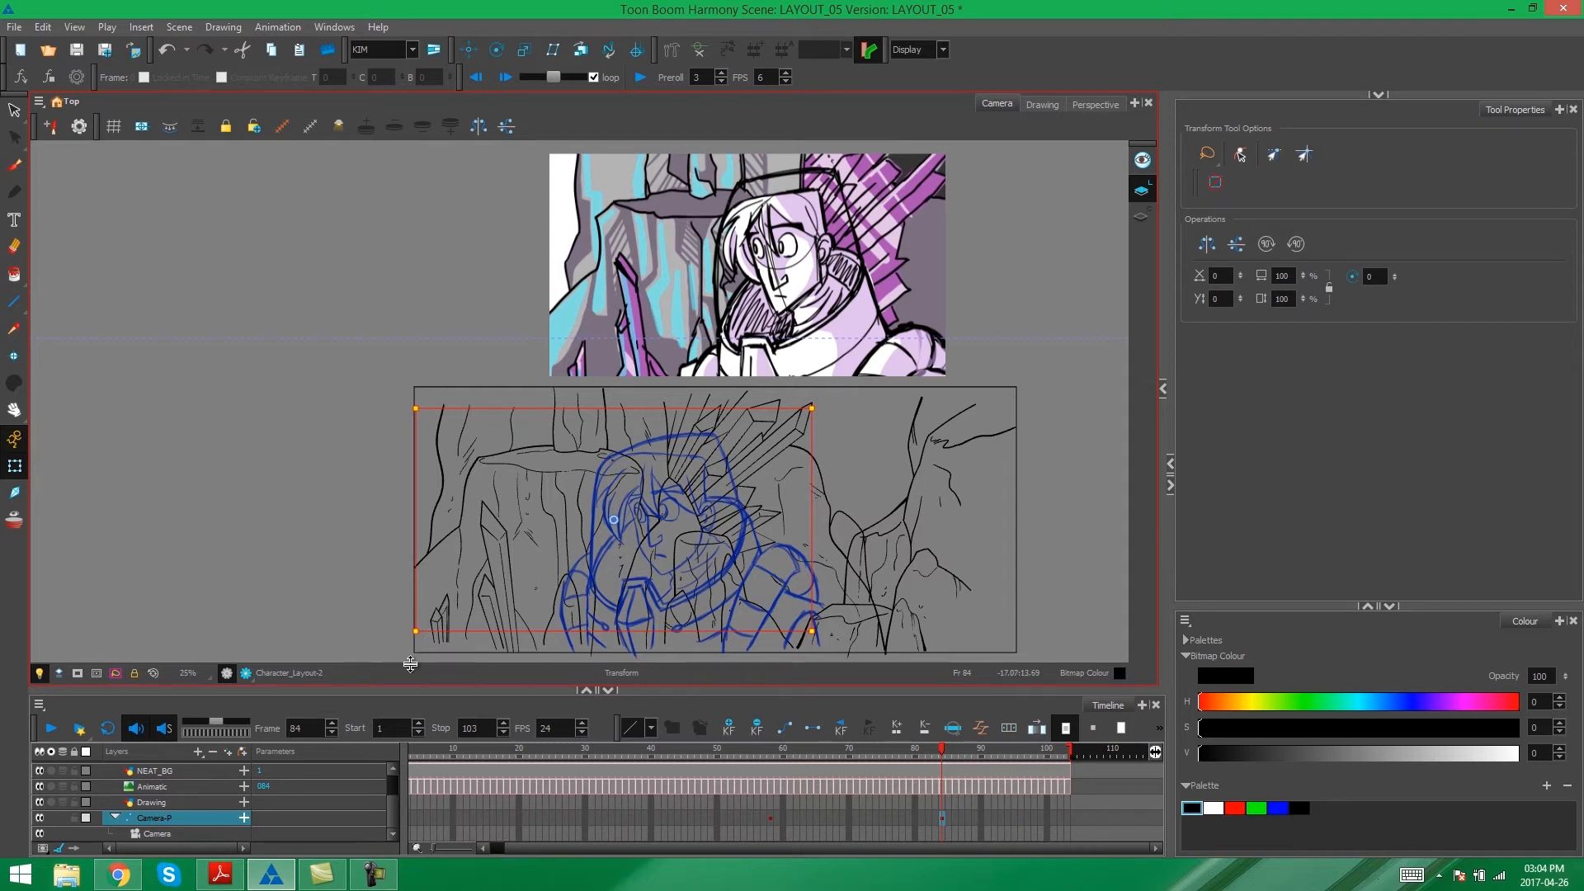
click(325, 573)
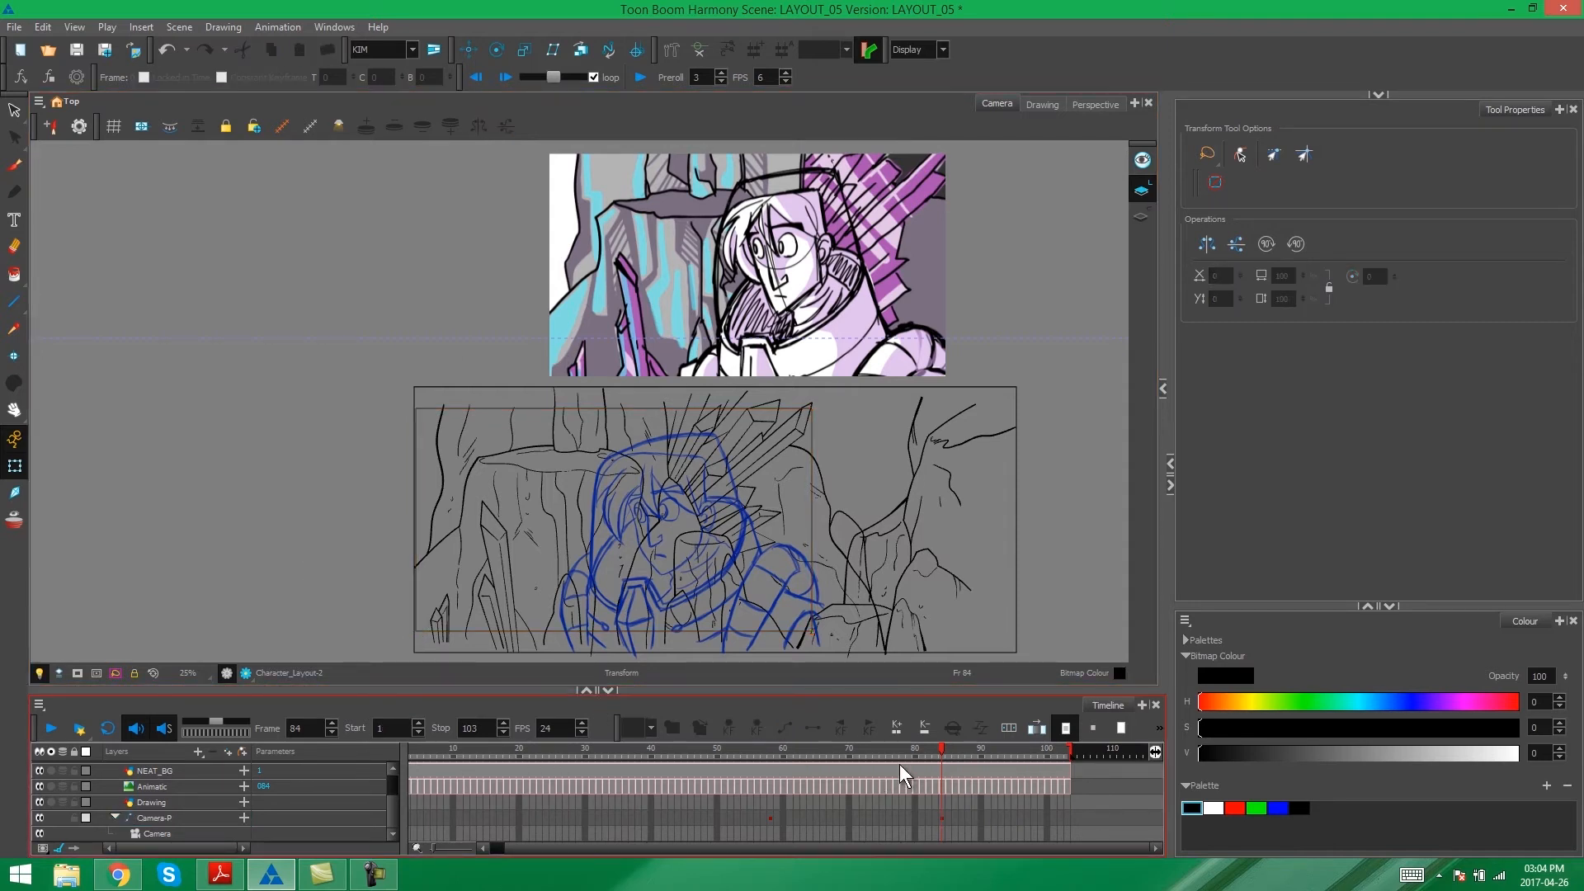
- Turn the camera peg's keyframe at frame 58 into a motion keyframe and scrub around its start
drag(942, 751, 770, 817)
click(770, 819)
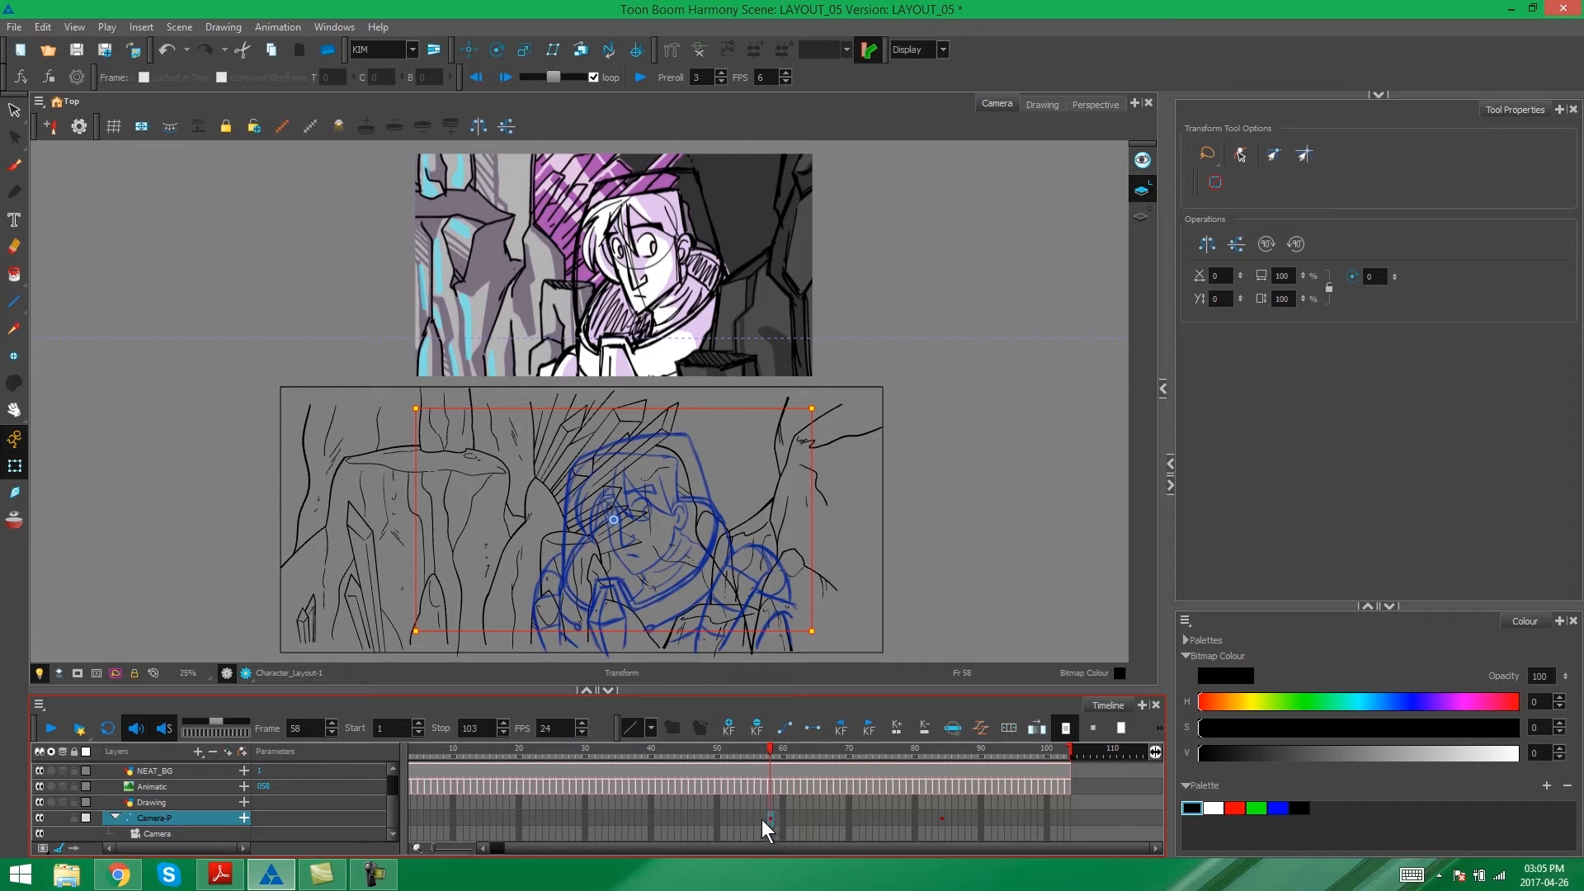
click(785, 727)
drag(770, 751, 725, 764)
click(961, 579)
drag(775, 762, 767, 762)
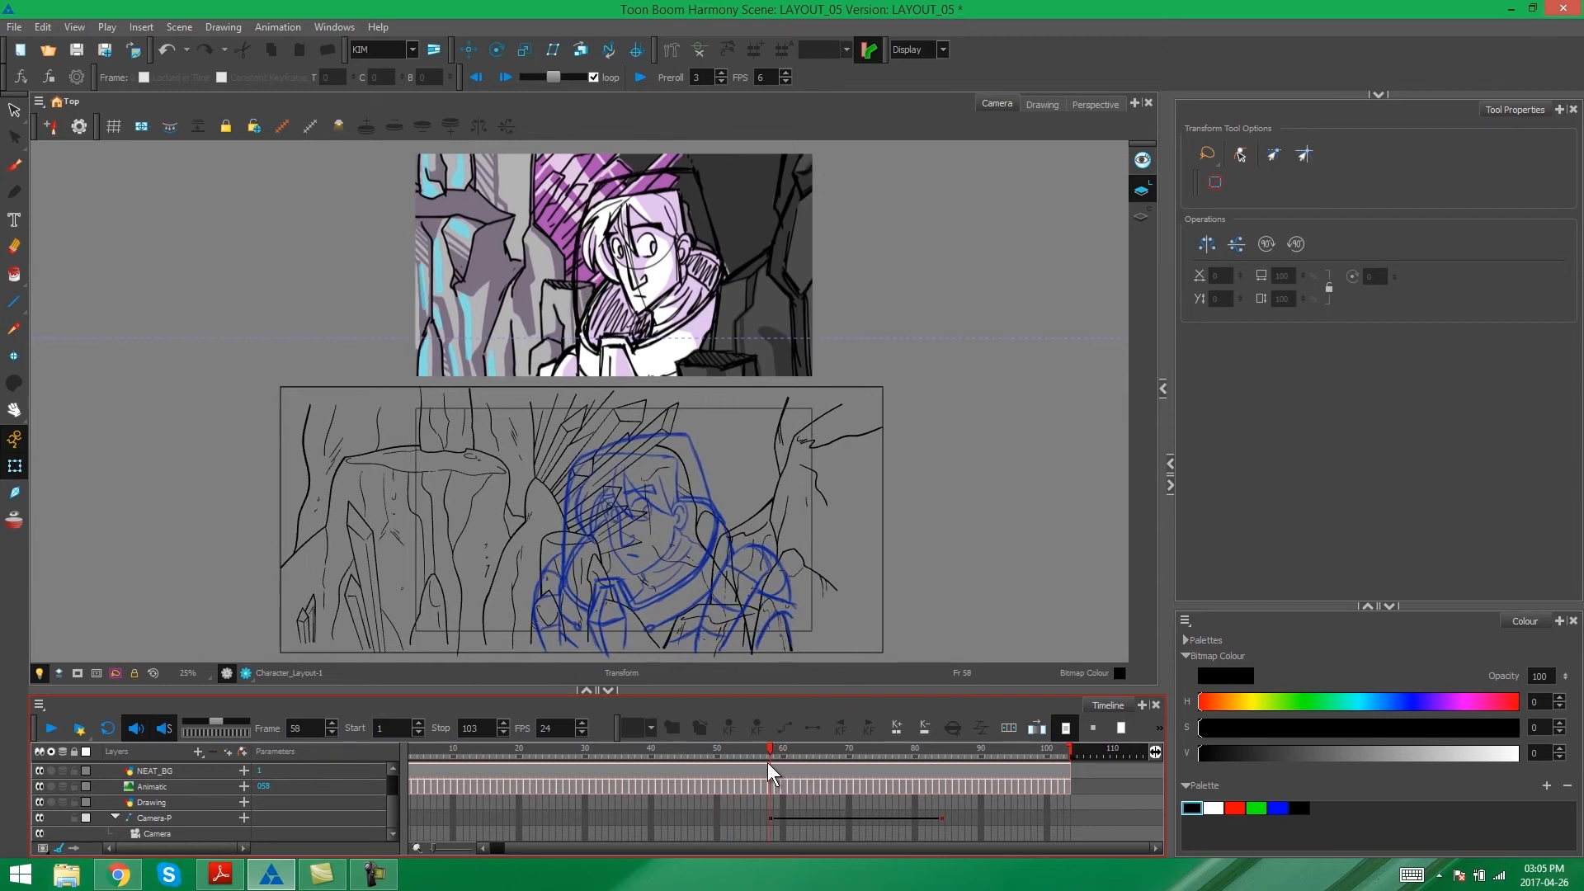
- Ease the camera peg's frame 58 keyframe with a right time ratio of 30 and right value ratio of 0.72, then proceed to the next keyframe
click(771, 817)
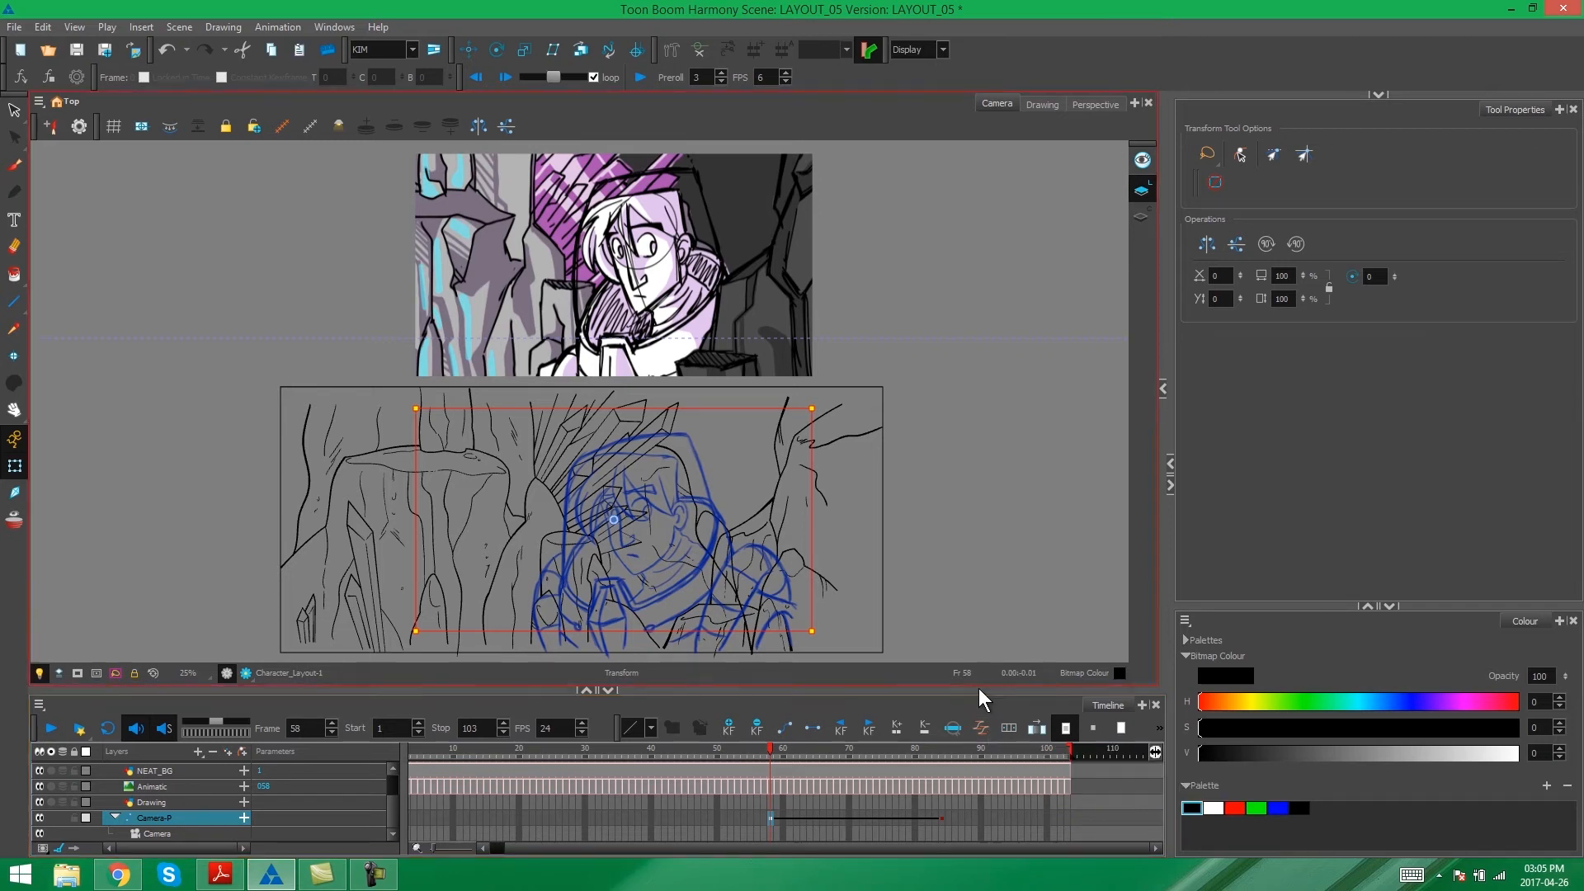
click(979, 729)
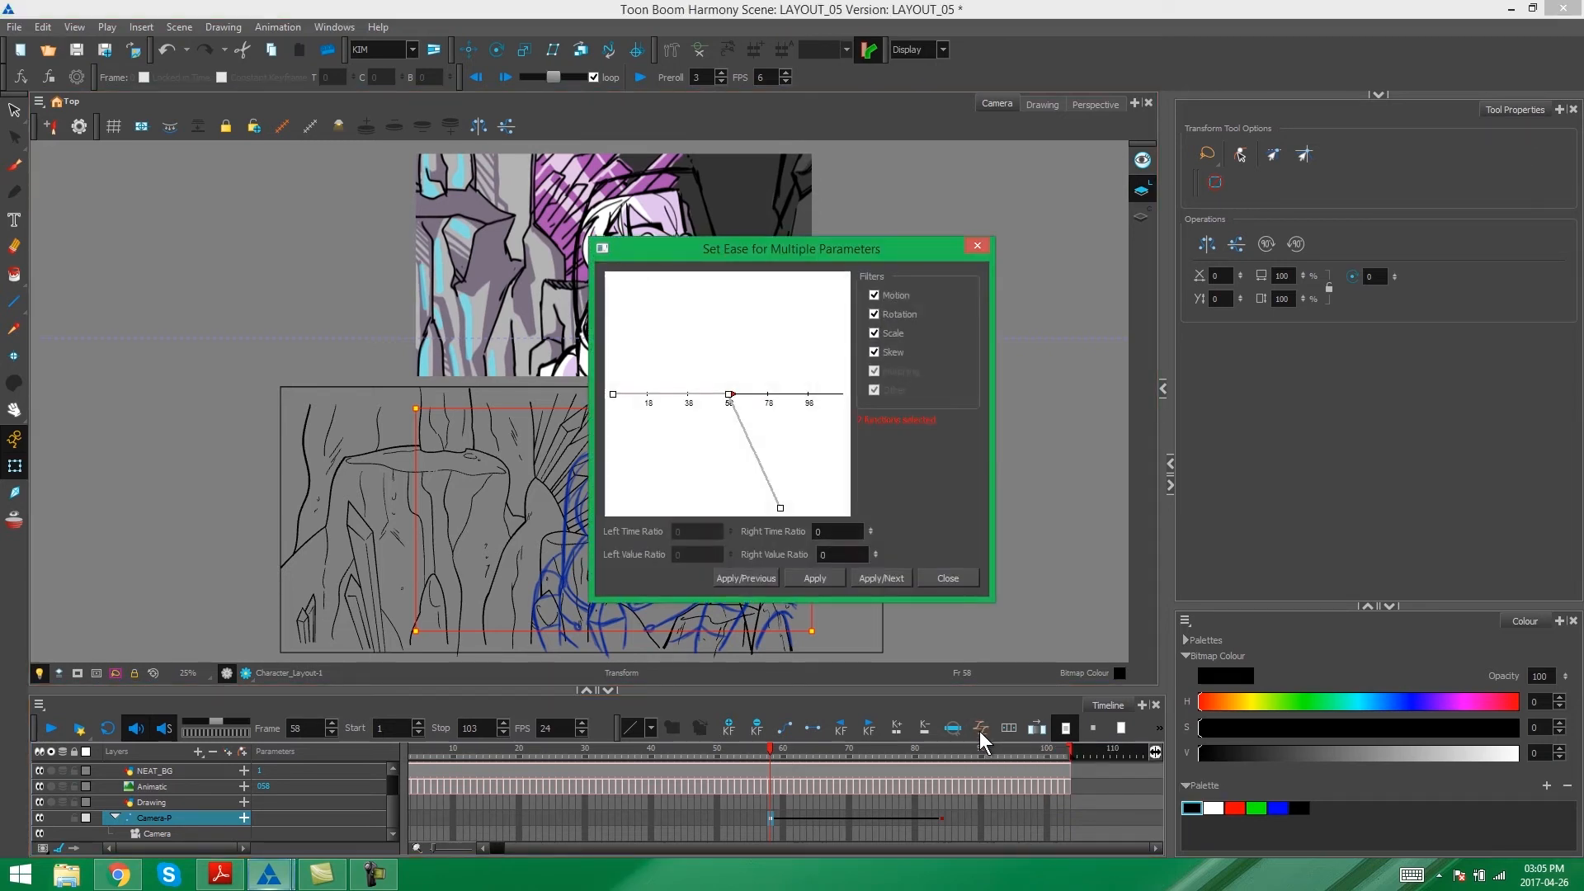
drag(773, 251, 815, 207)
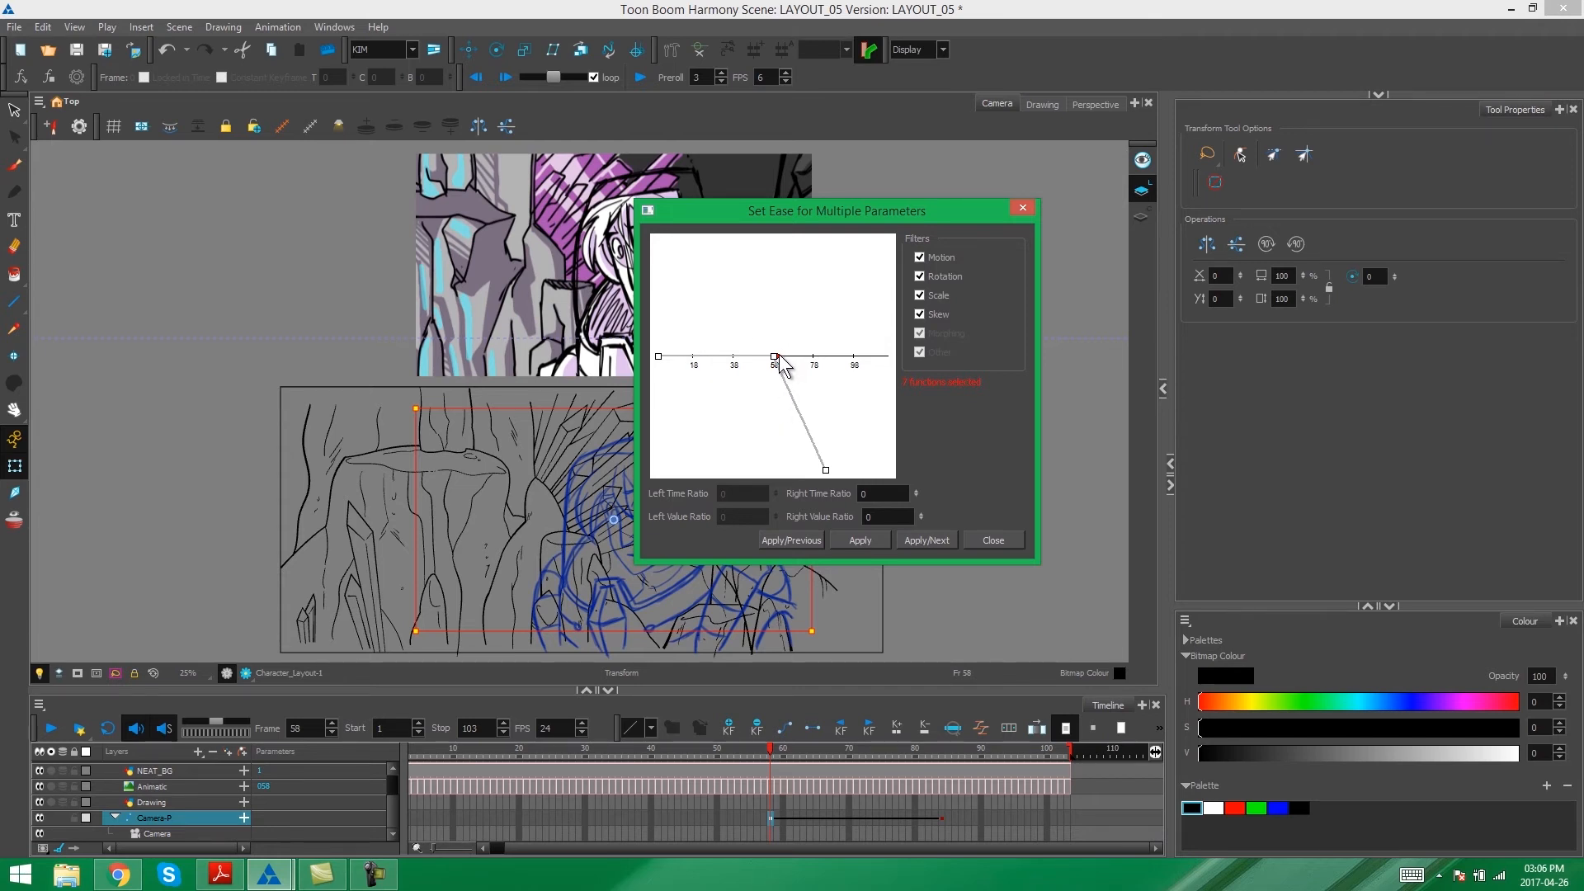
mouse_move(778, 356)
mouse_down()
mouse_move(813, 362)
mouse_move(776, 358)
mouse_move(776, 332)
mouse_move(809, 359)
mouse_move(784, 360)
mouse_move(814, 361)
mouse_move(794, 358)
mouse_up()
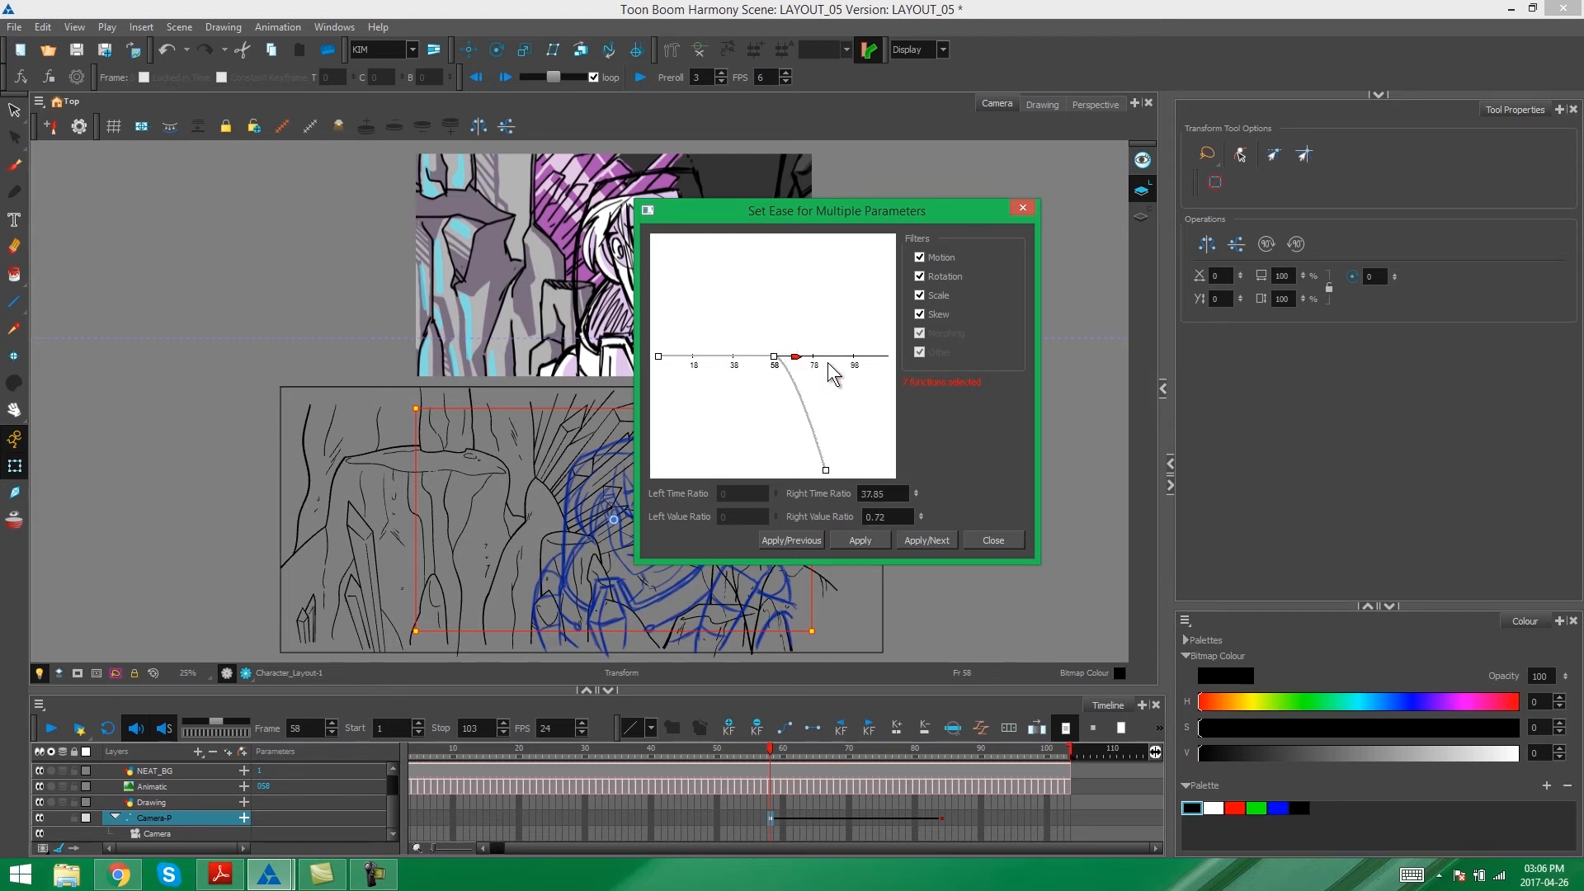
click(882, 519)
key(shift+Tab)
key(Return)
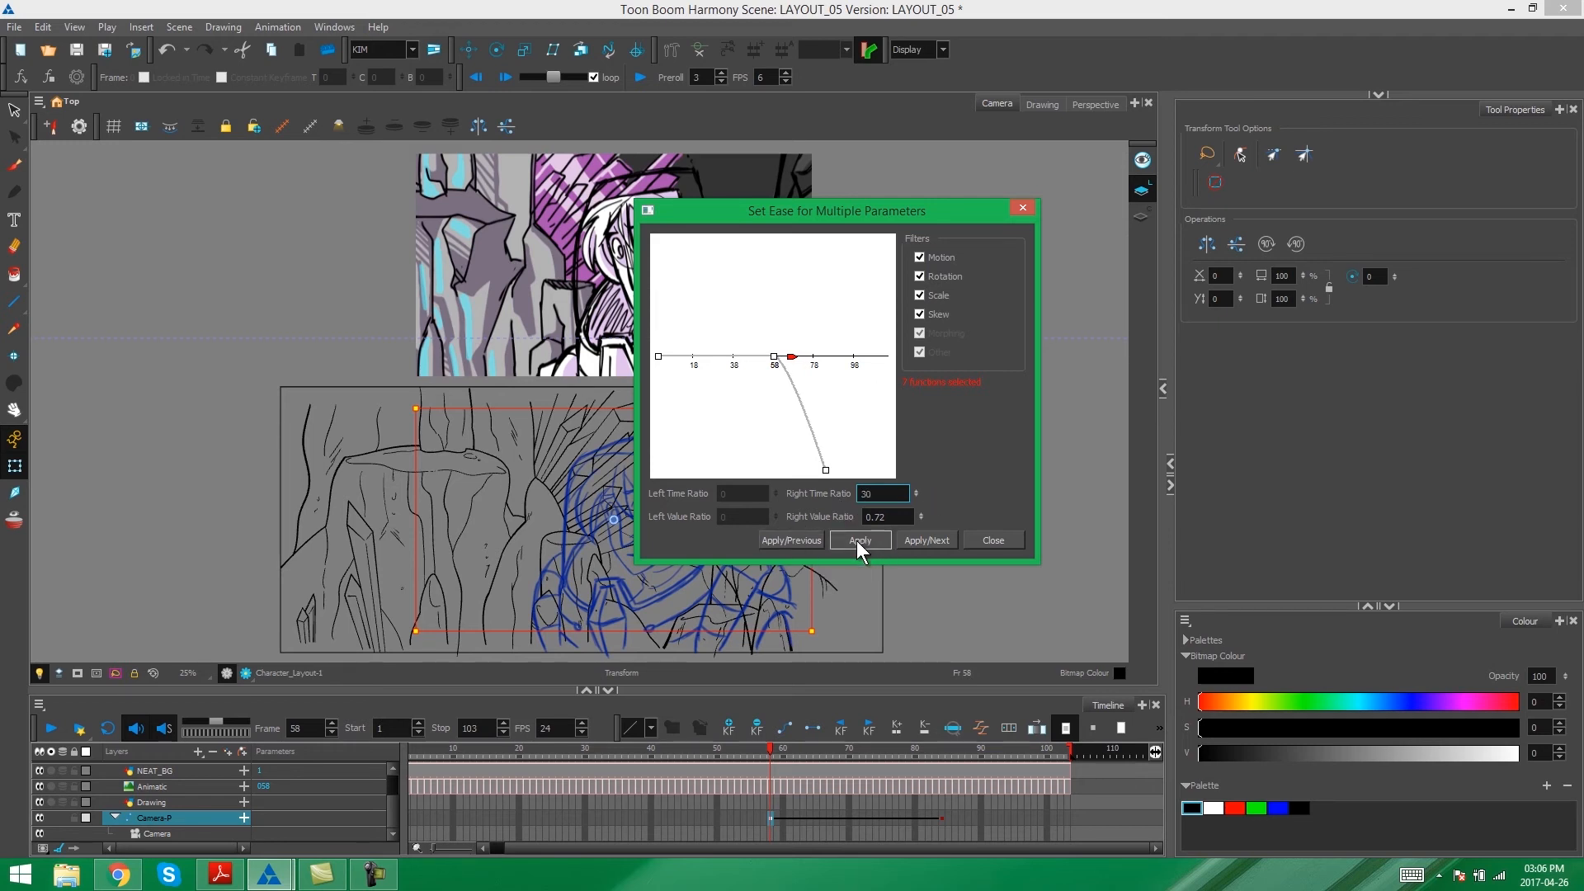
click(933, 541)
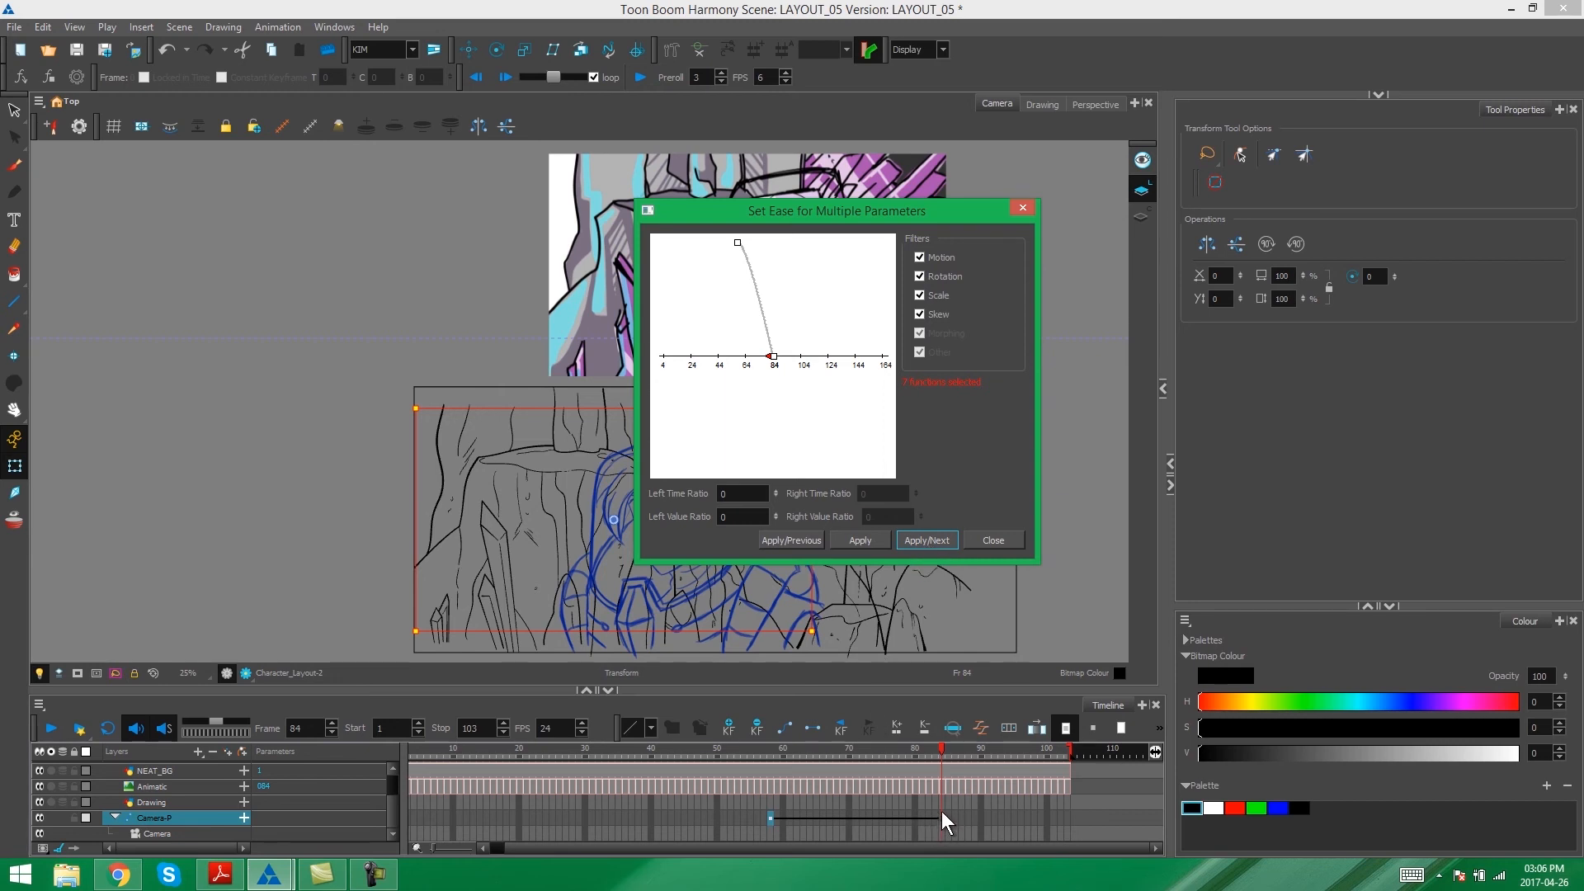
- Apply a left time ratio of 30 to the camera peg's frame 84 keyframe and close the ease settings
double_click(741, 492)
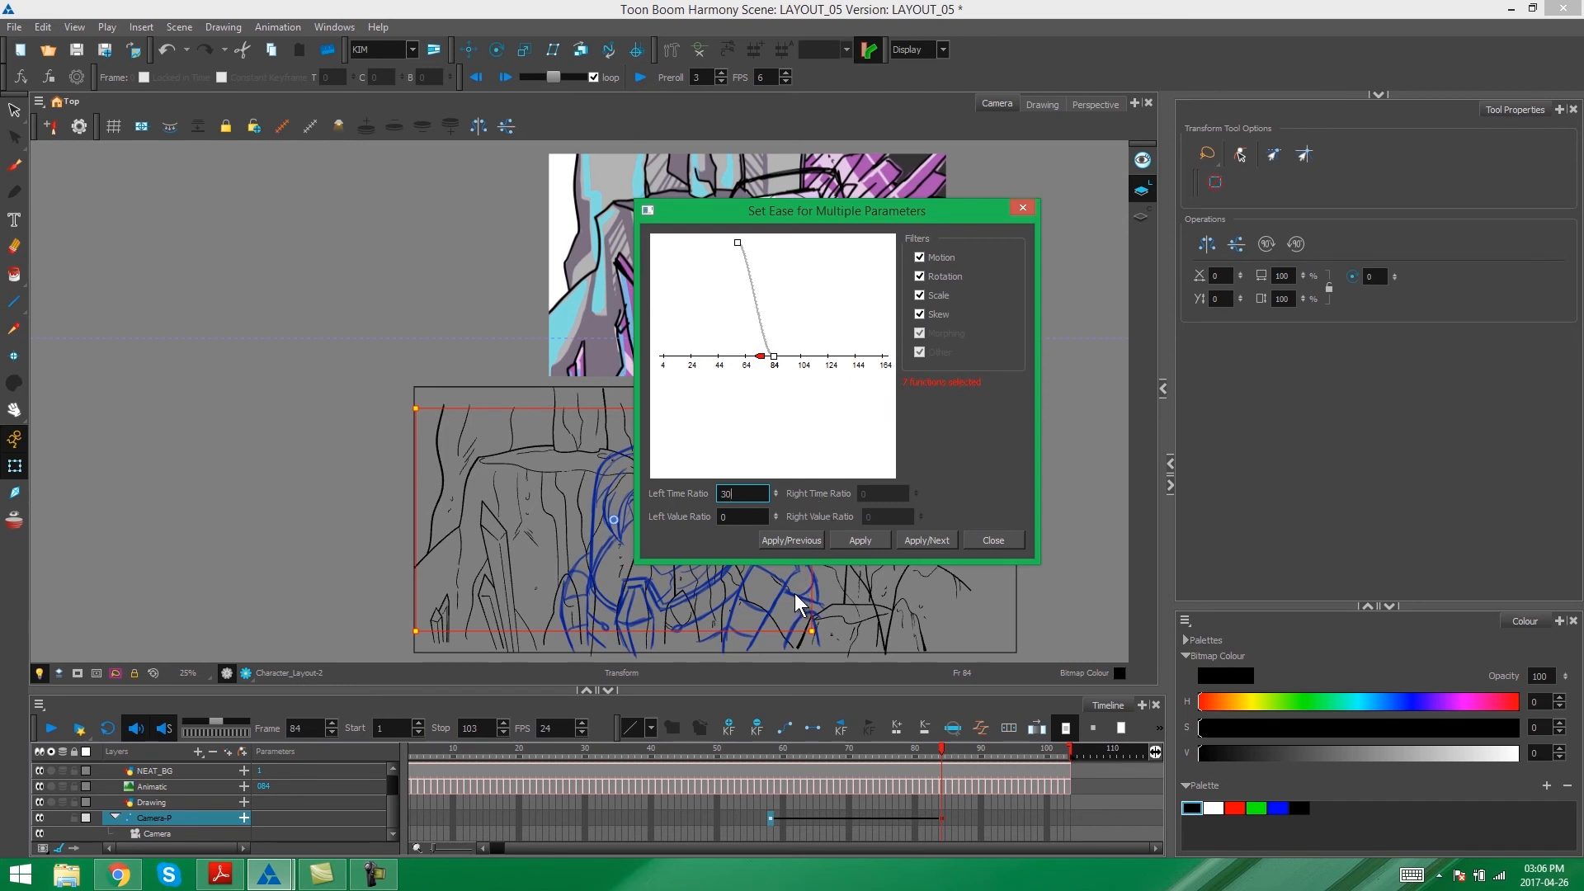
drag(880, 214, 842, 205)
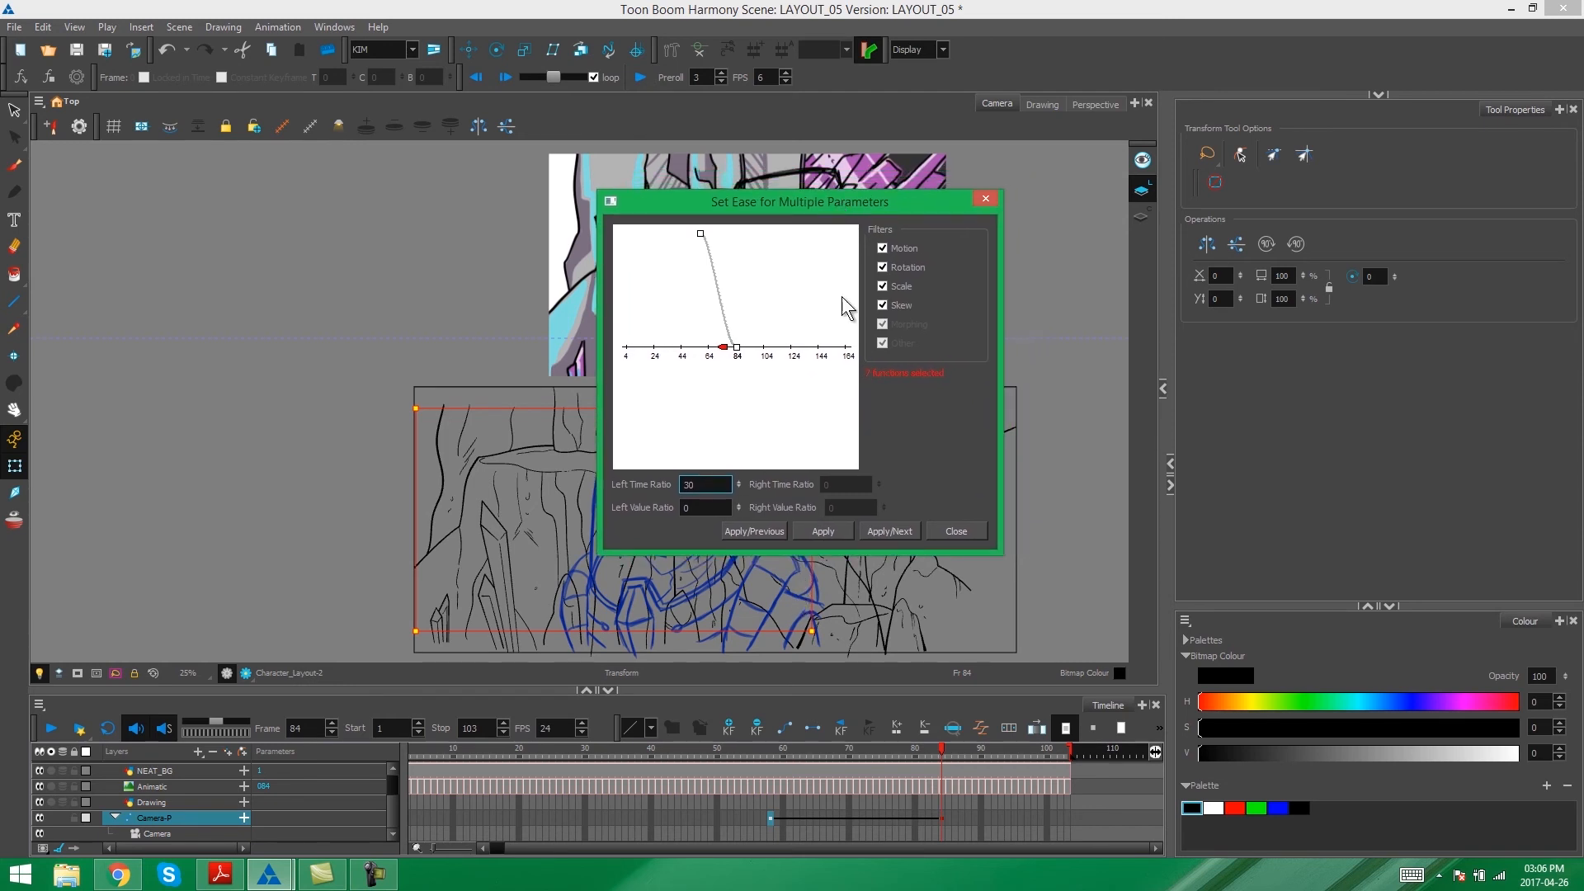
click(823, 528)
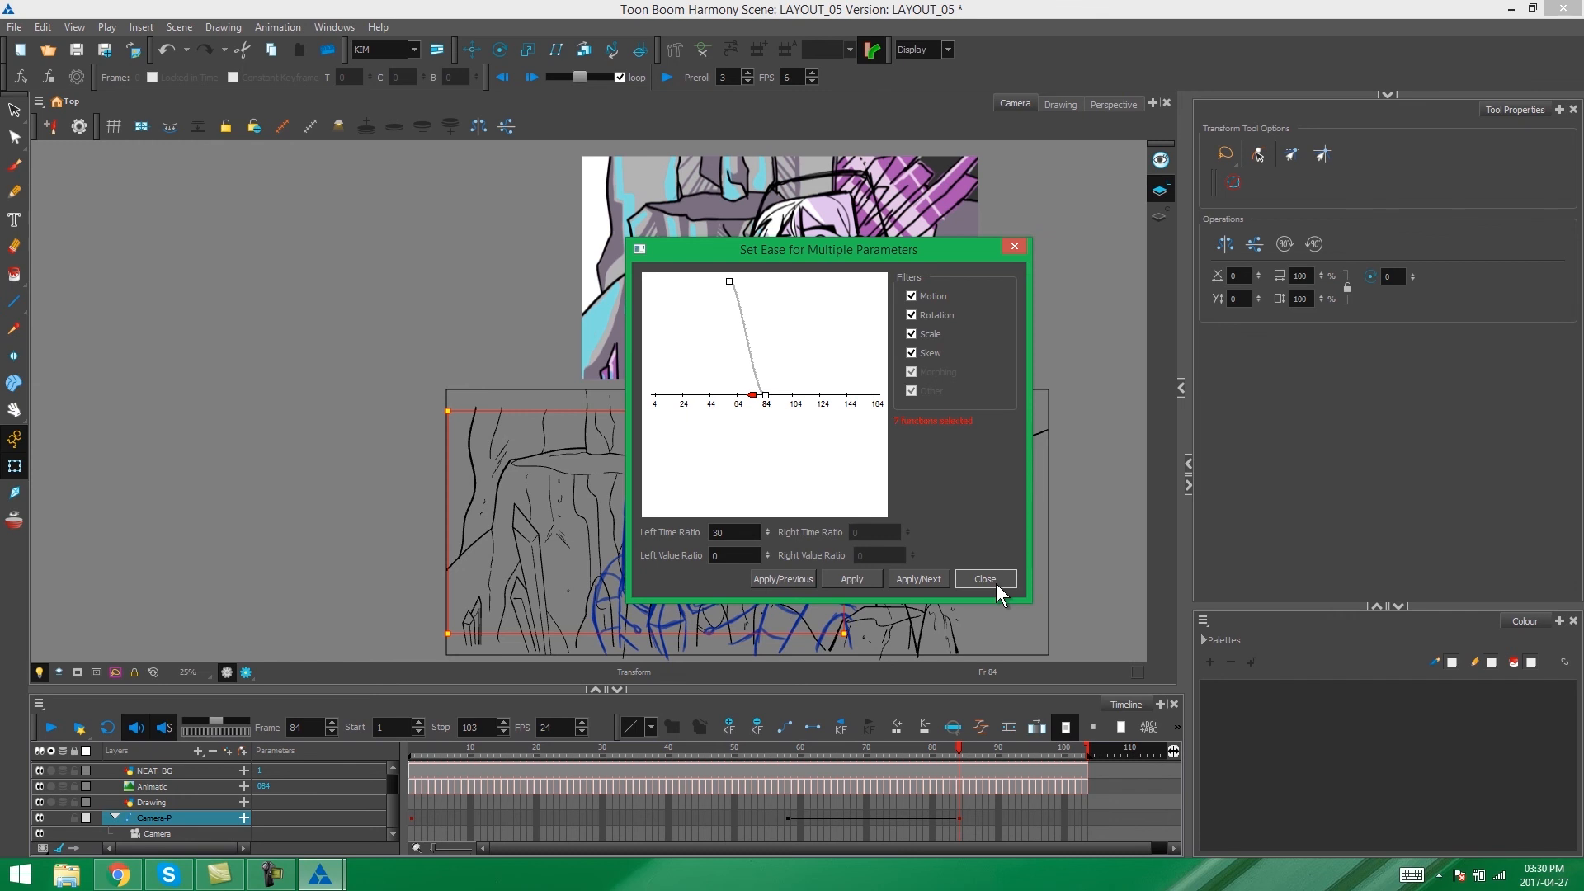
click(997, 583)
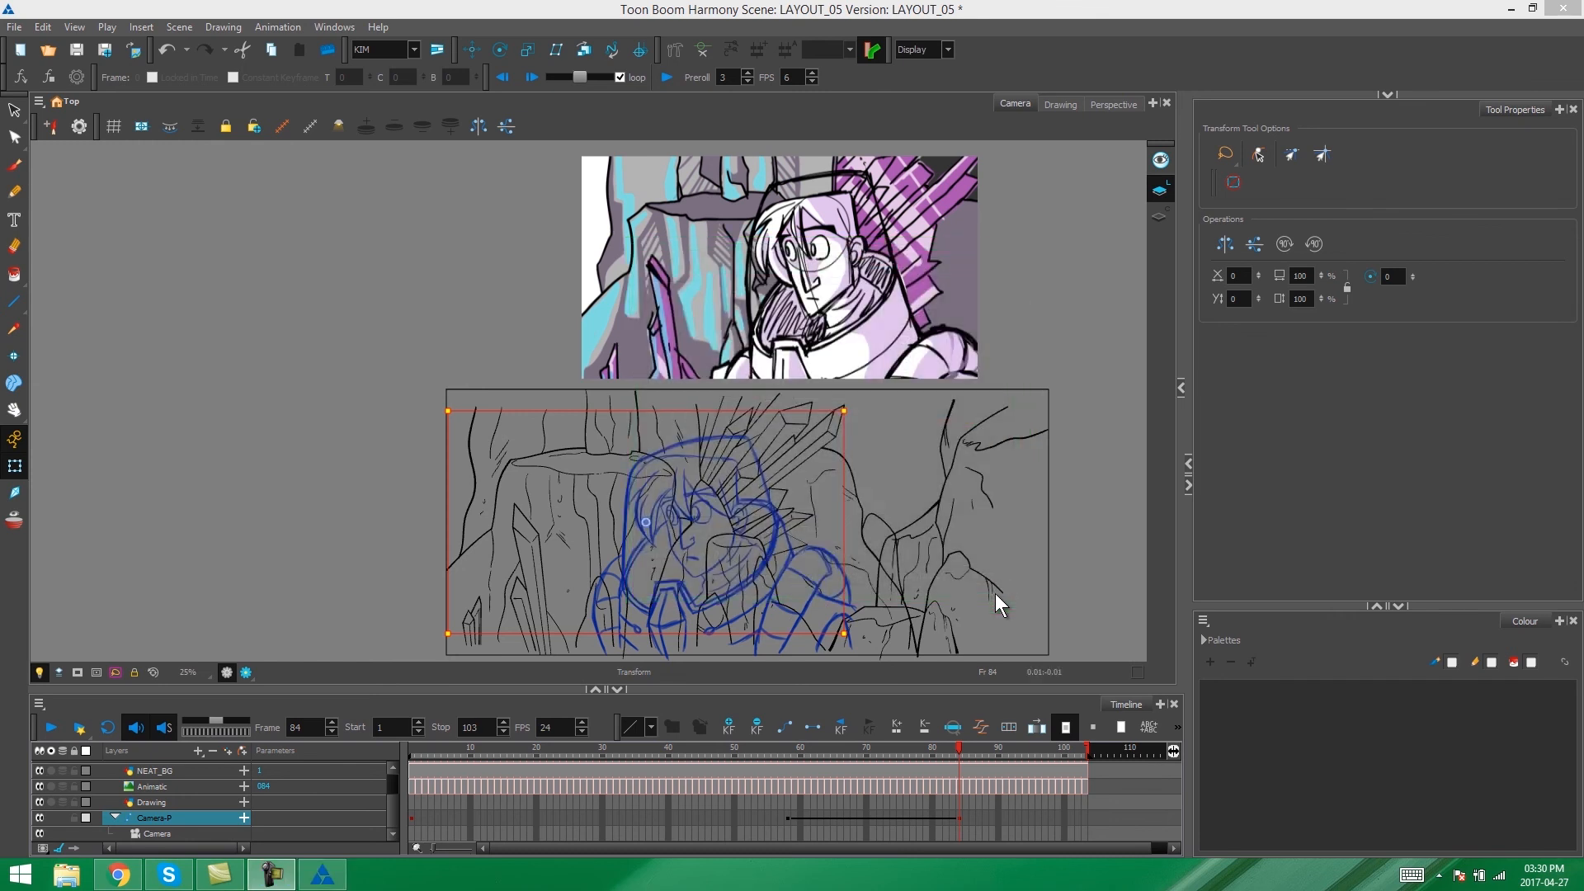
- Play back the scene from around frame 54 to review the eased camera move
drag(492, 750, 673, 756)
click(52, 726)
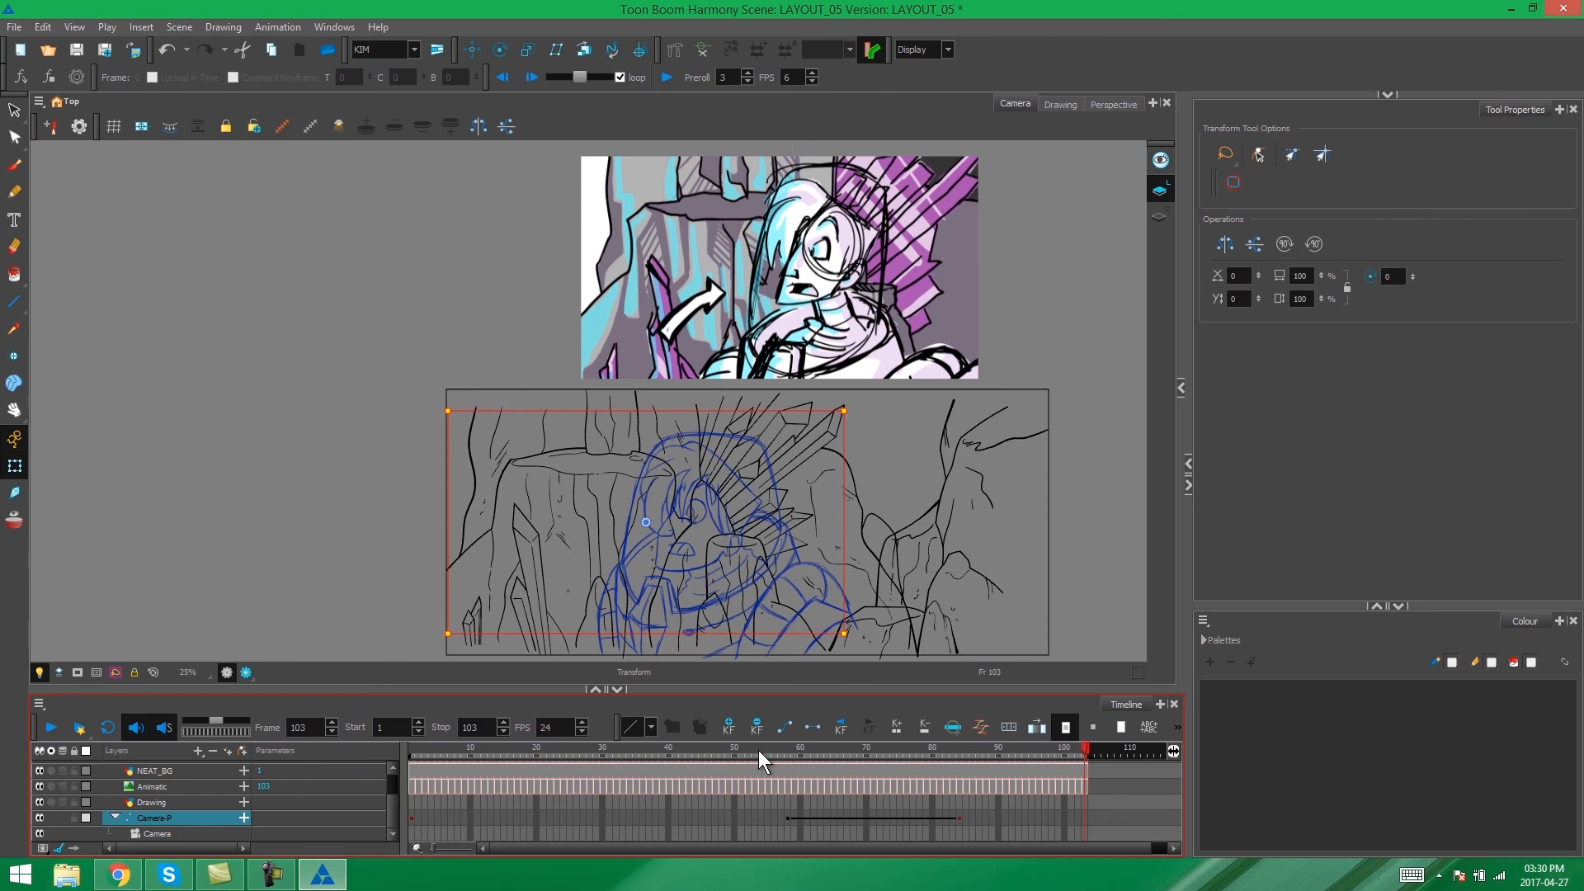
click(758, 750)
click(44, 731)
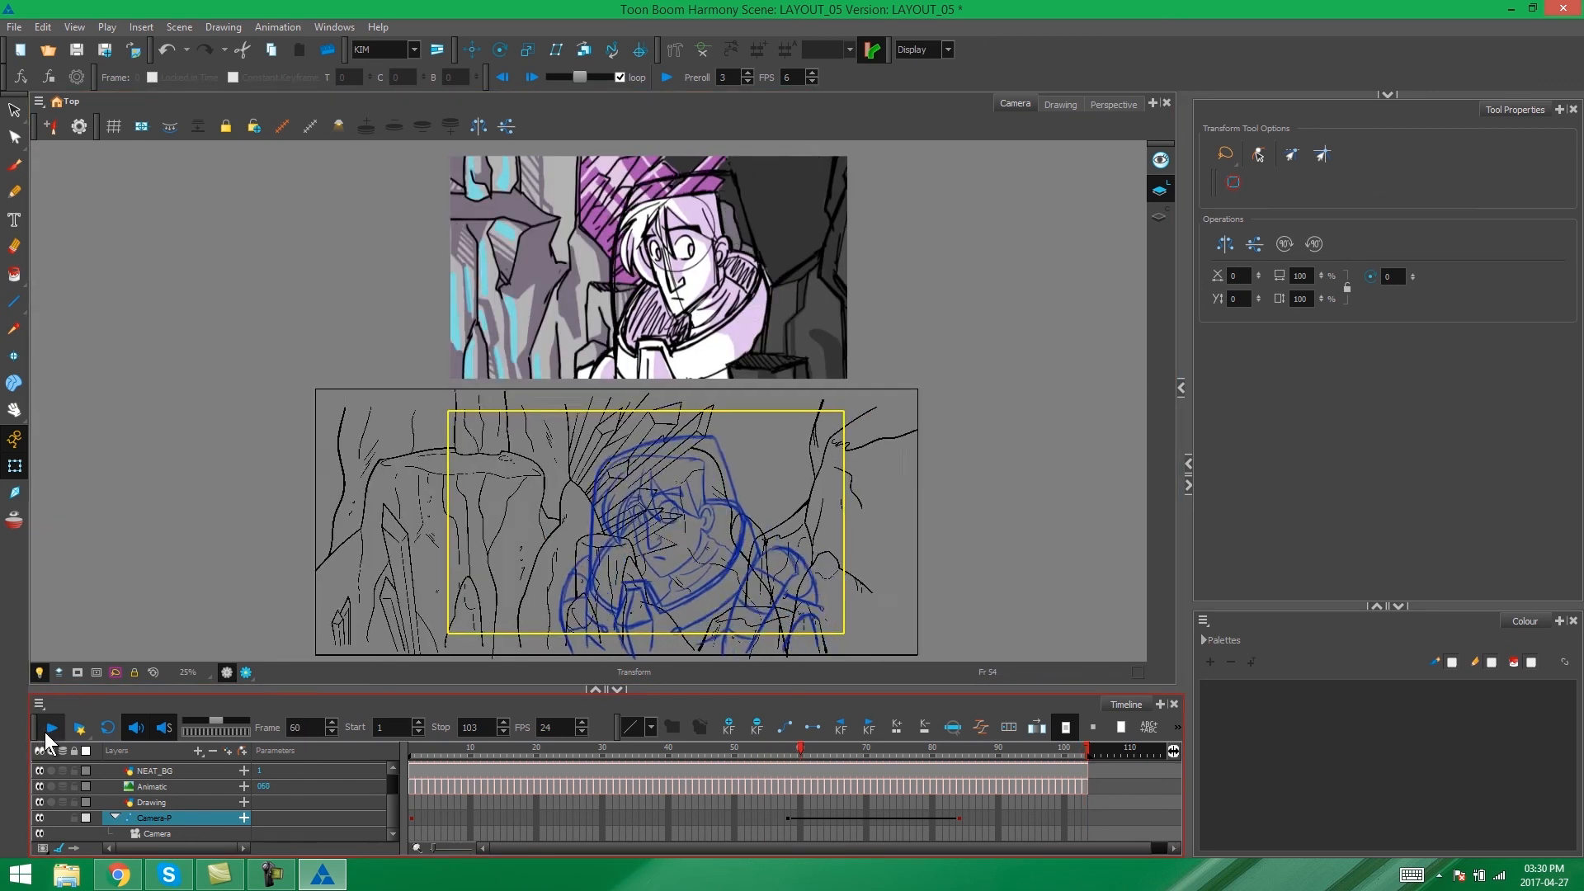